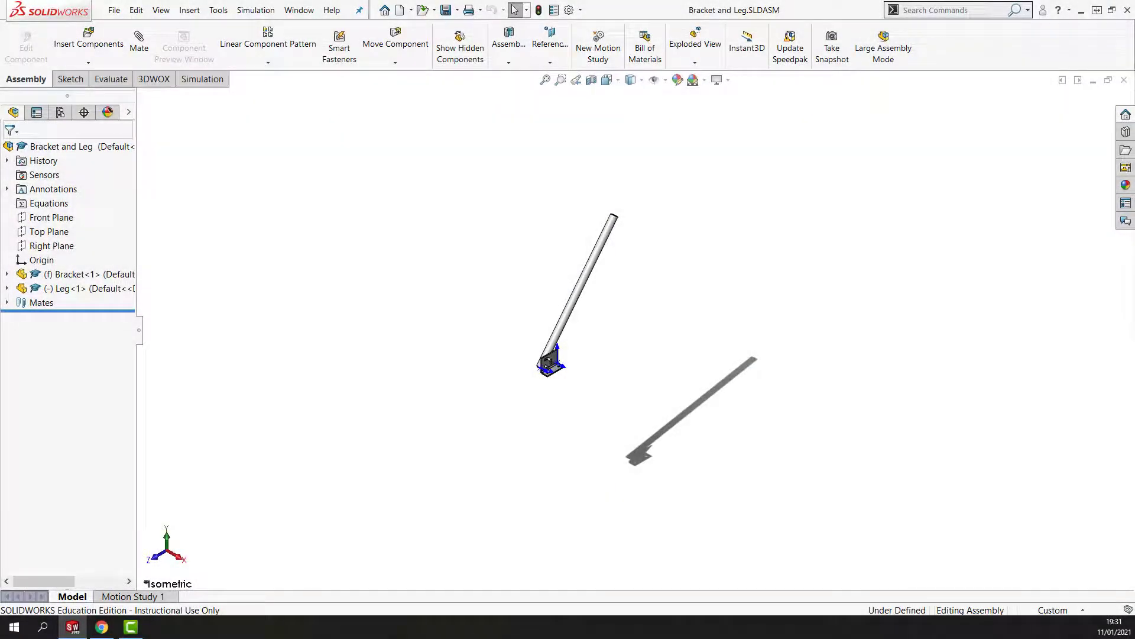
# Swing the leg toward upright so its upper pin moves along the bracket's curved slot
pyautogui.scroll(-13, 544, 361)
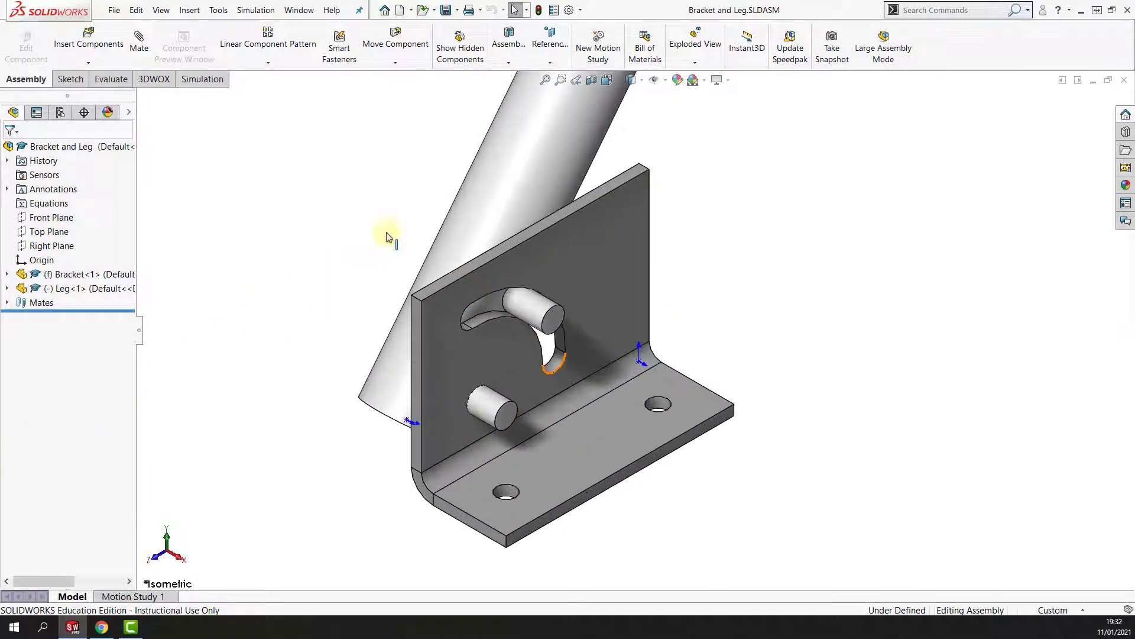
pyautogui.moveTo(522, 146); pyautogui.dragTo(444, 200)
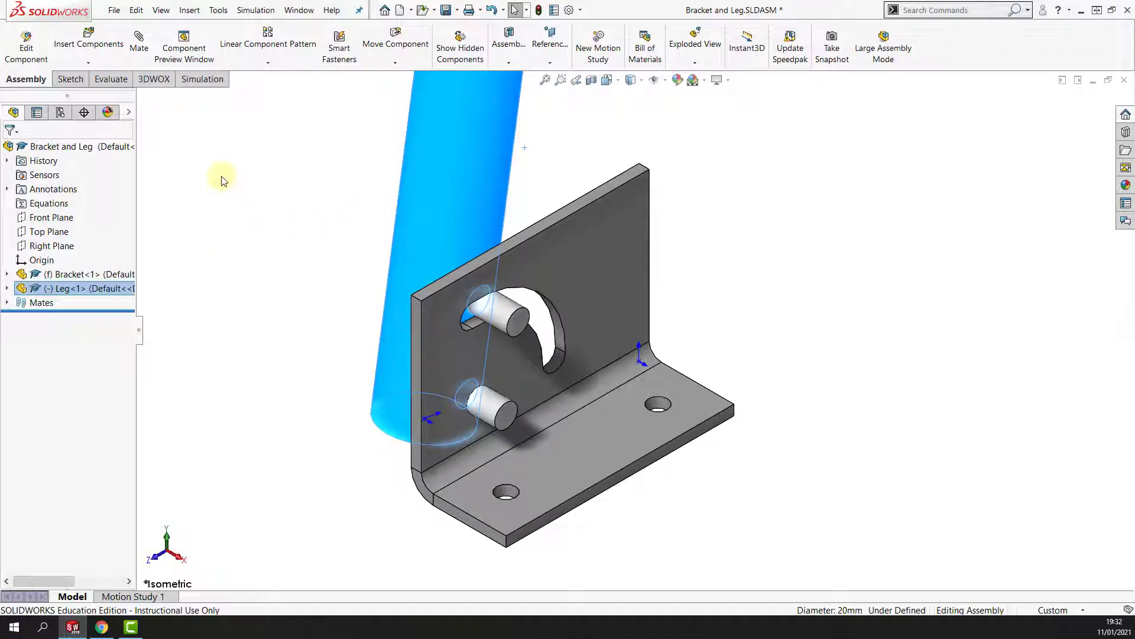
pyautogui.click(221, 145)
# Add a mechanical Slot mate with the Free constraint between the leg's upper pin and the bracket's curved slot
pyautogui.click(137, 41)
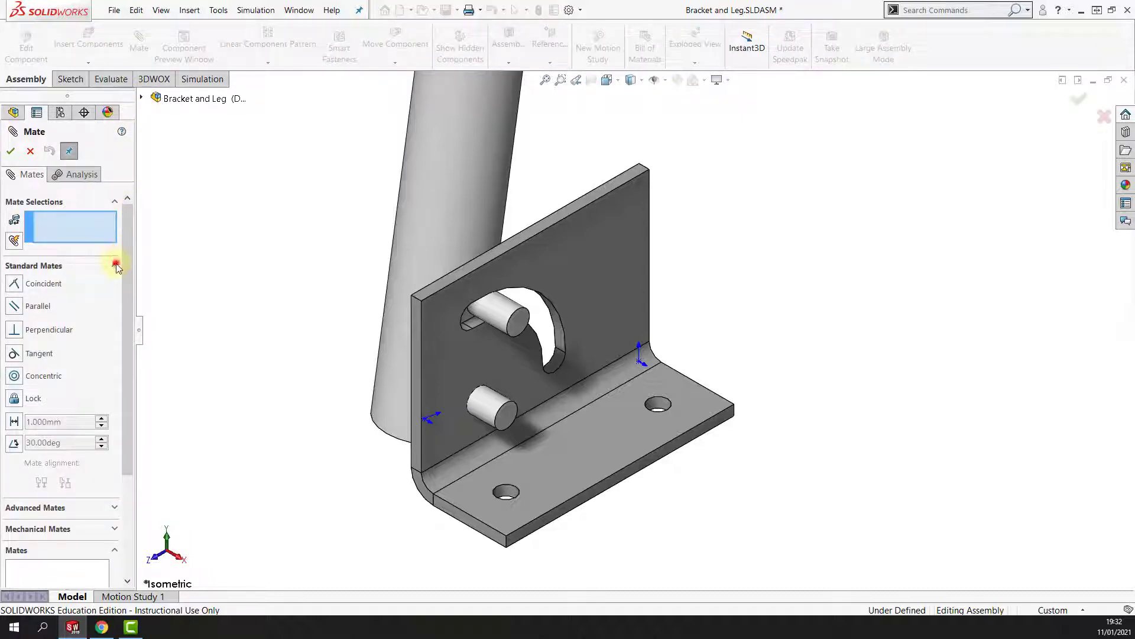
pyautogui.click(115, 265)
pyautogui.click(127, 288)
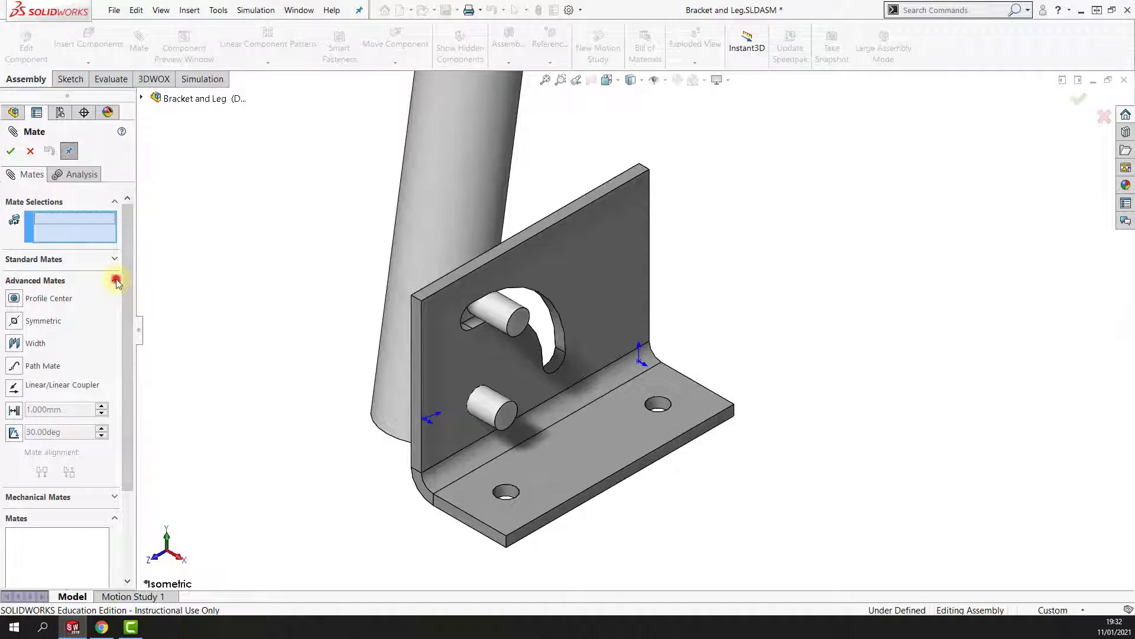
pyautogui.click(115, 281)
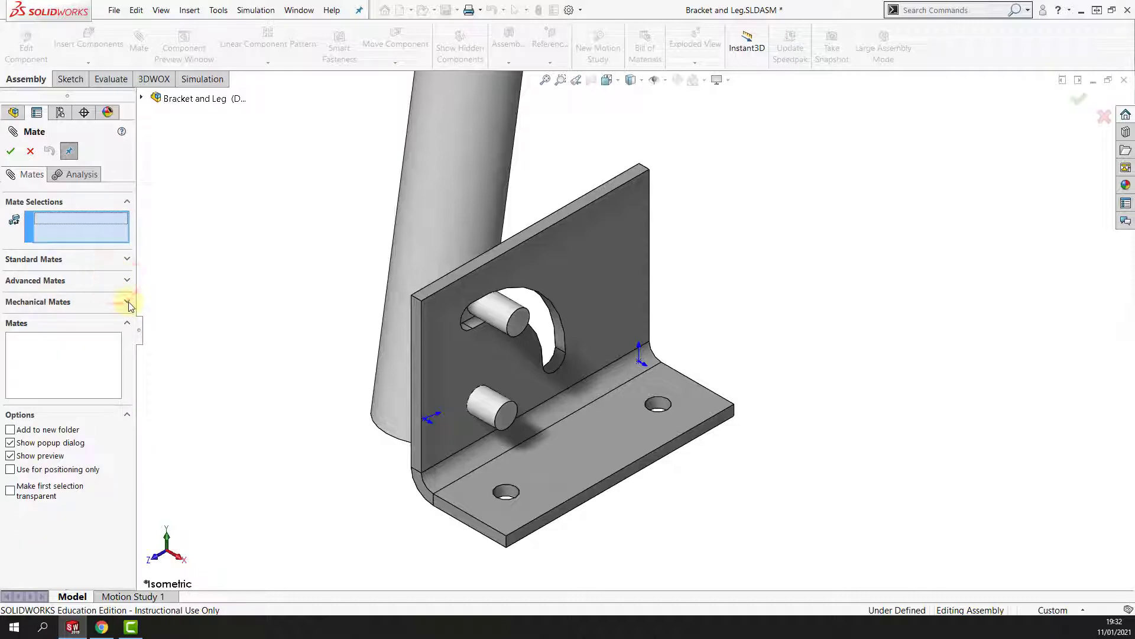
pyautogui.click(127, 303)
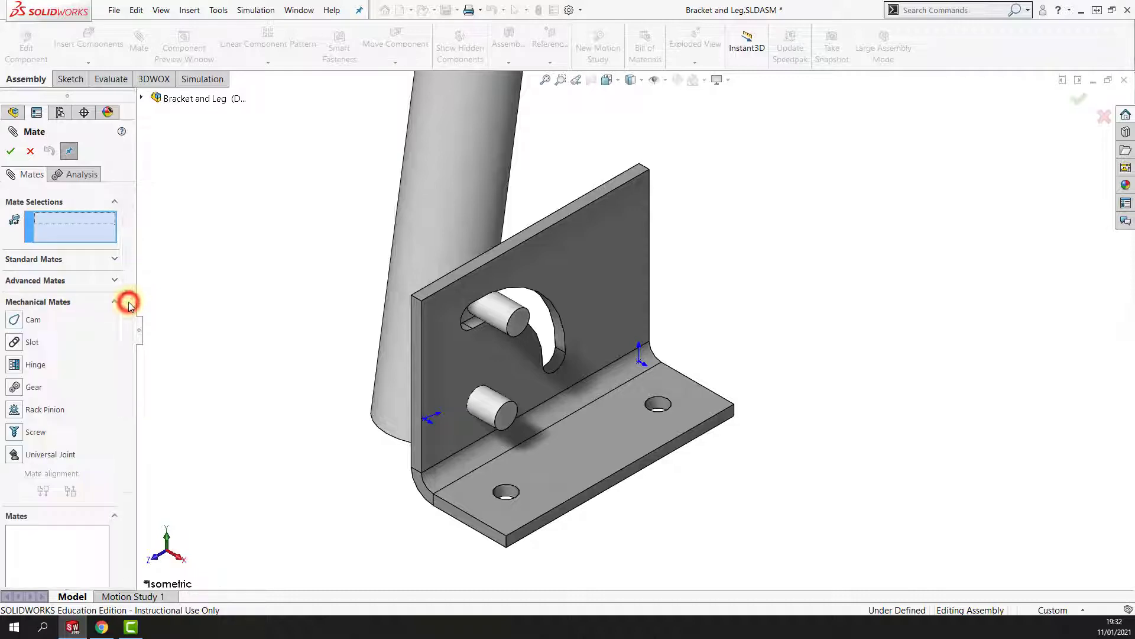
pyautogui.click(15, 343)
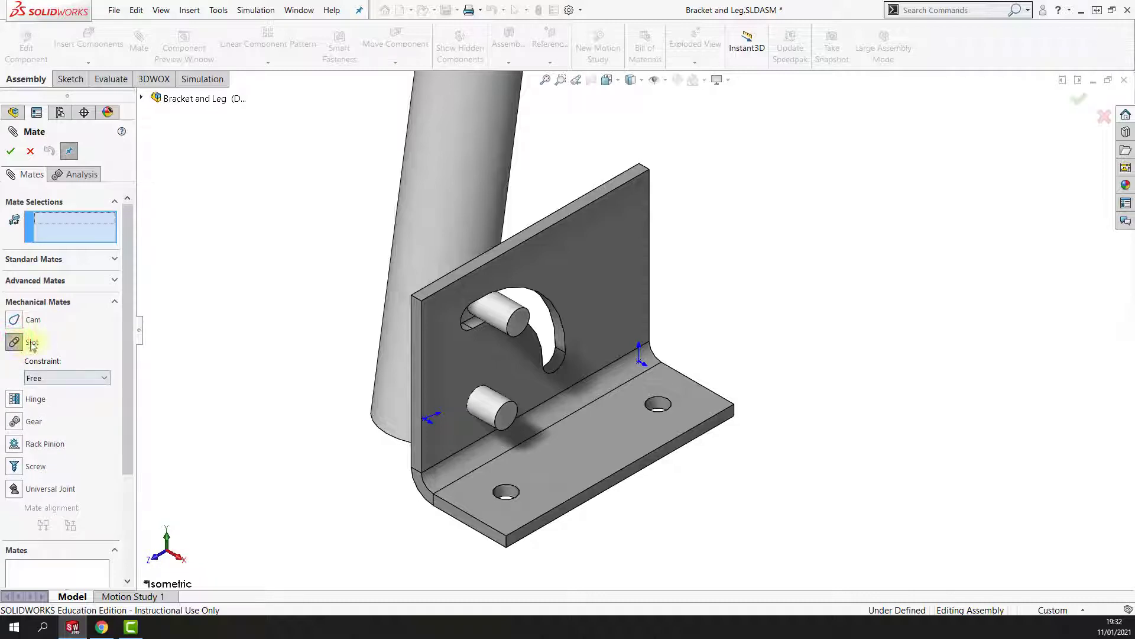
pyautogui.click(498, 309)
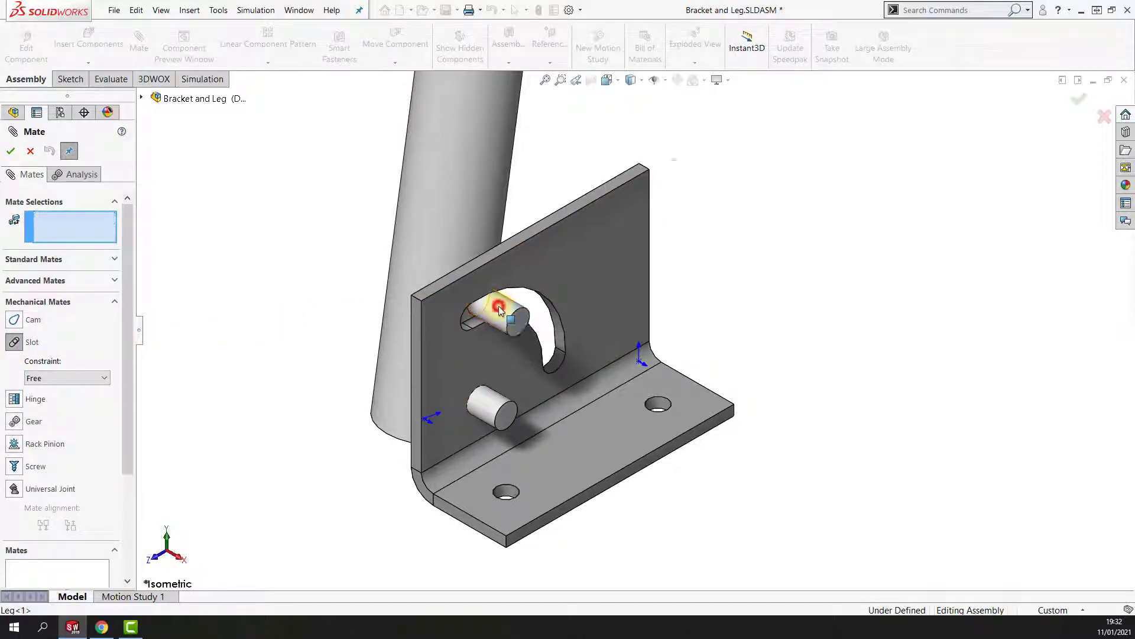
pyautogui.click(561, 339)
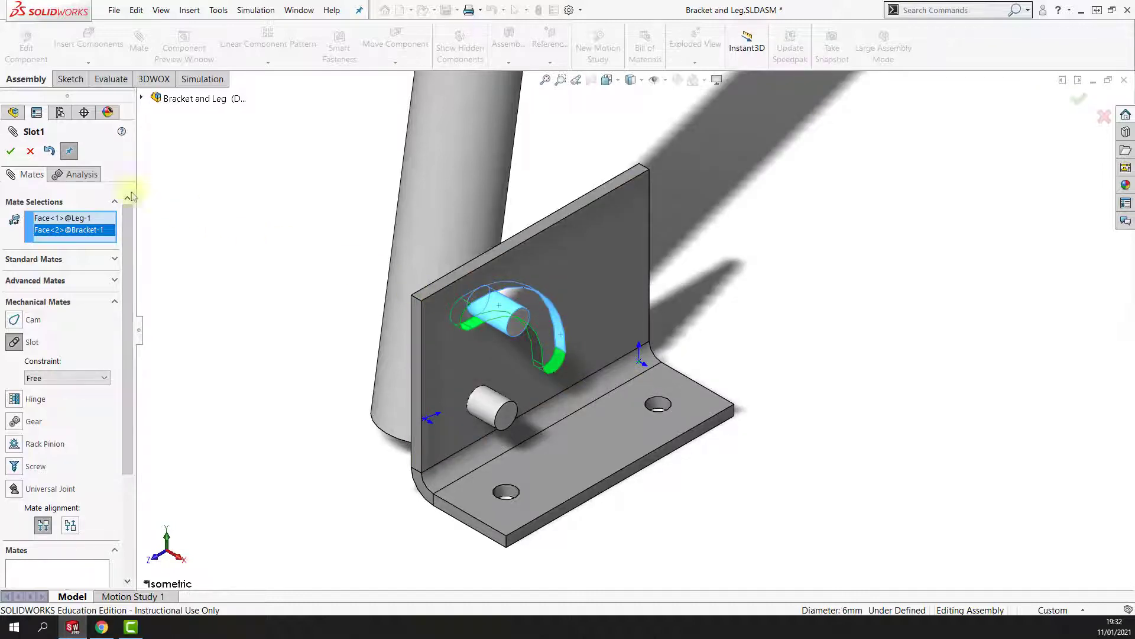
pyautogui.click(9, 152)
# Swing the leg down and back upright to test the slot travel, and finish mating
pyautogui.moveTo(488, 187); pyautogui.dragTo(616, 261)
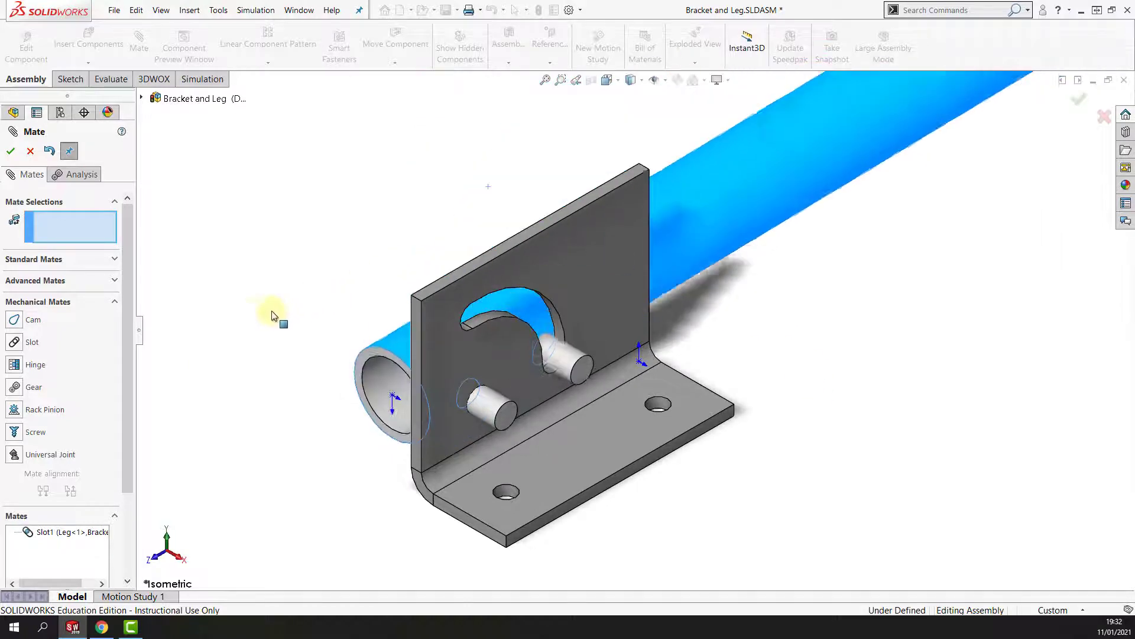
pyautogui.moveTo(704, 195); pyautogui.dragTo(279, 201)
pyautogui.click(229, 234)
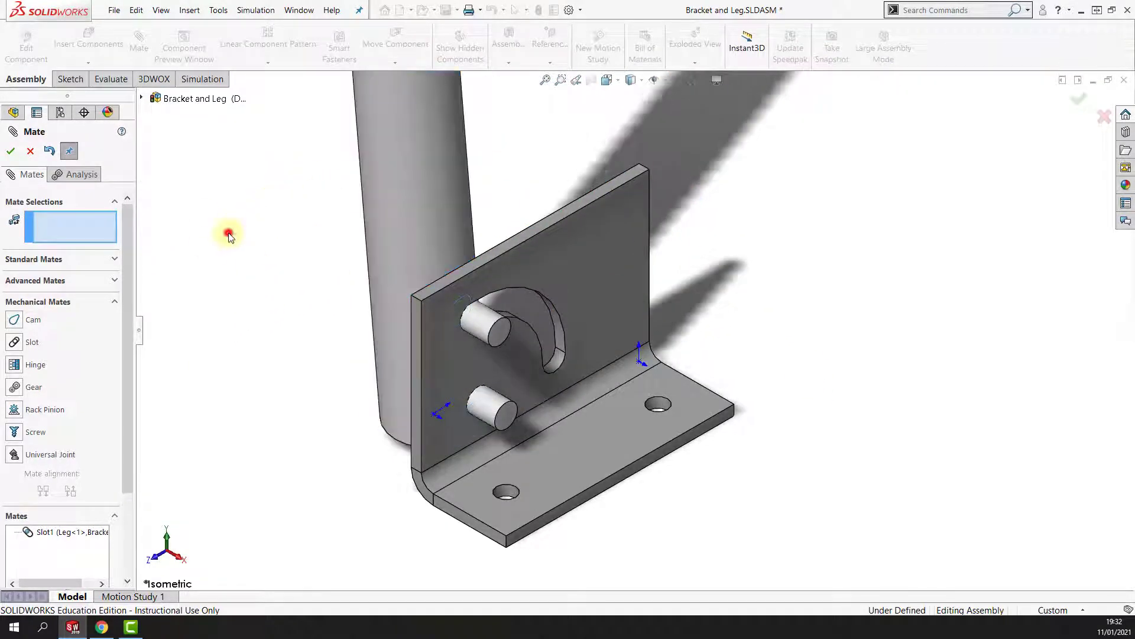
pyautogui.click(11, 152)
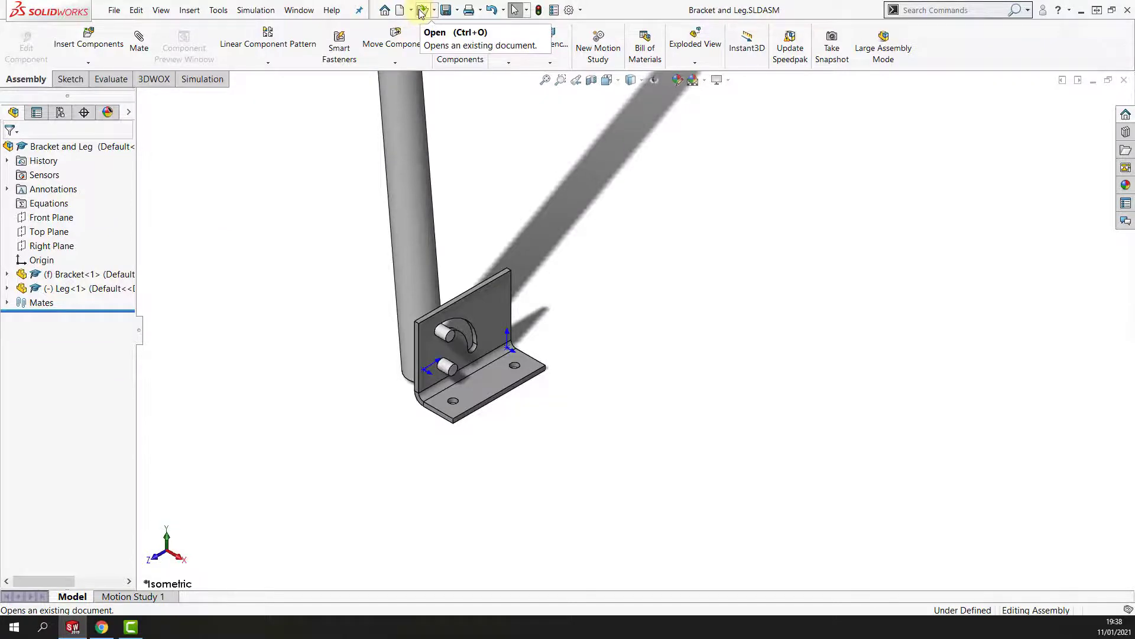
# Open the Table.SLDASM assembly from the Slot Mates folder
pyautogui.click(421, 12)
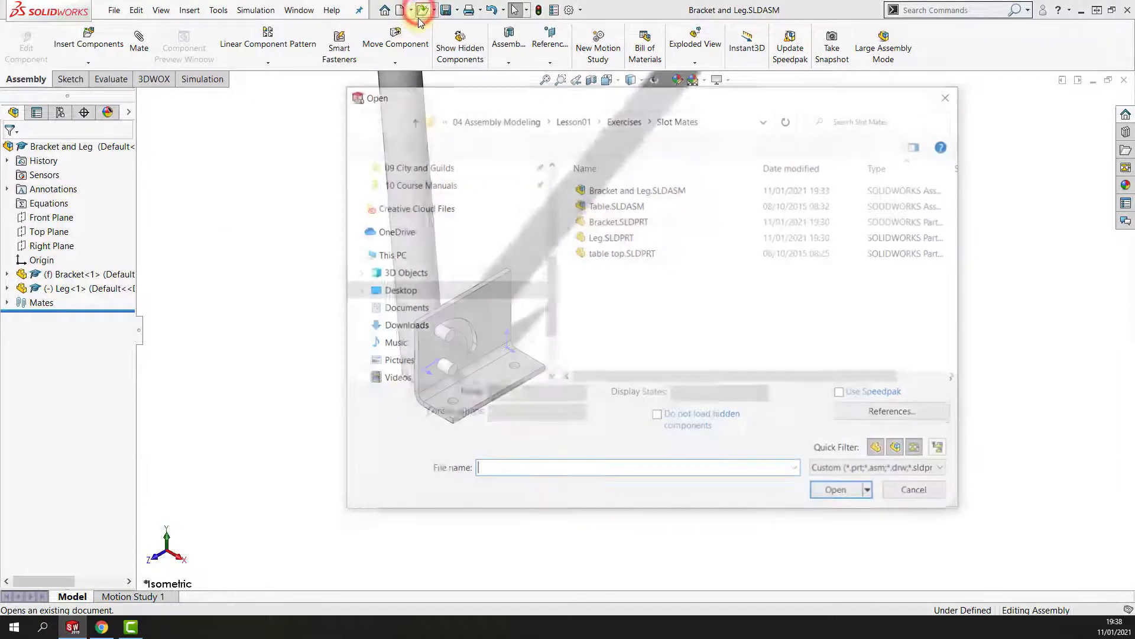
pyautogui.click(622, 204)
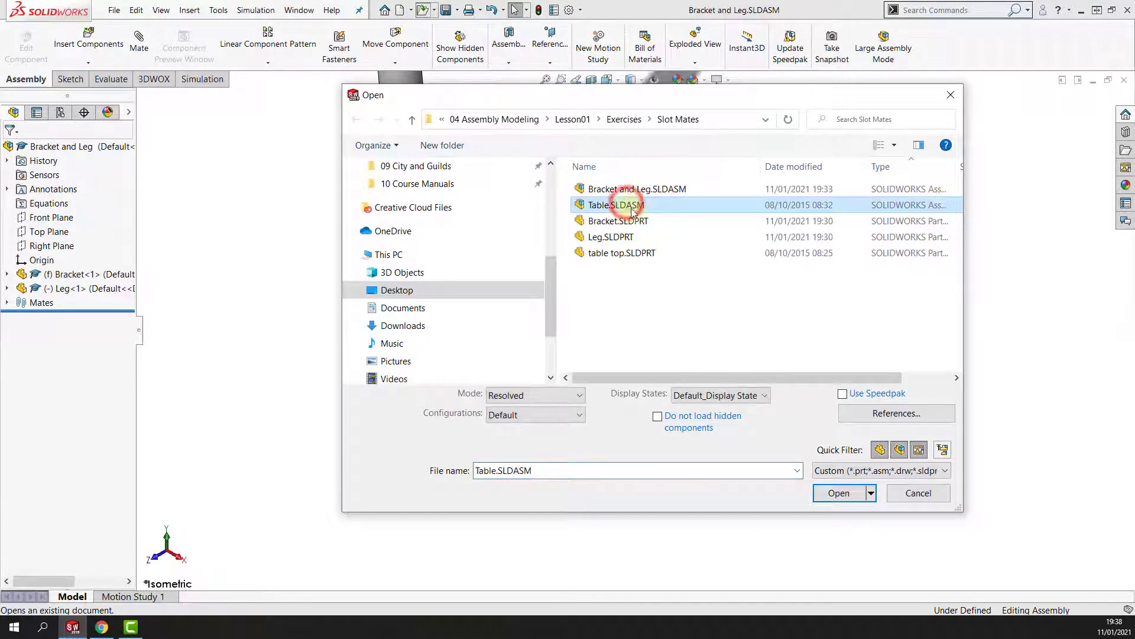
pyautogui.click(843, 494)
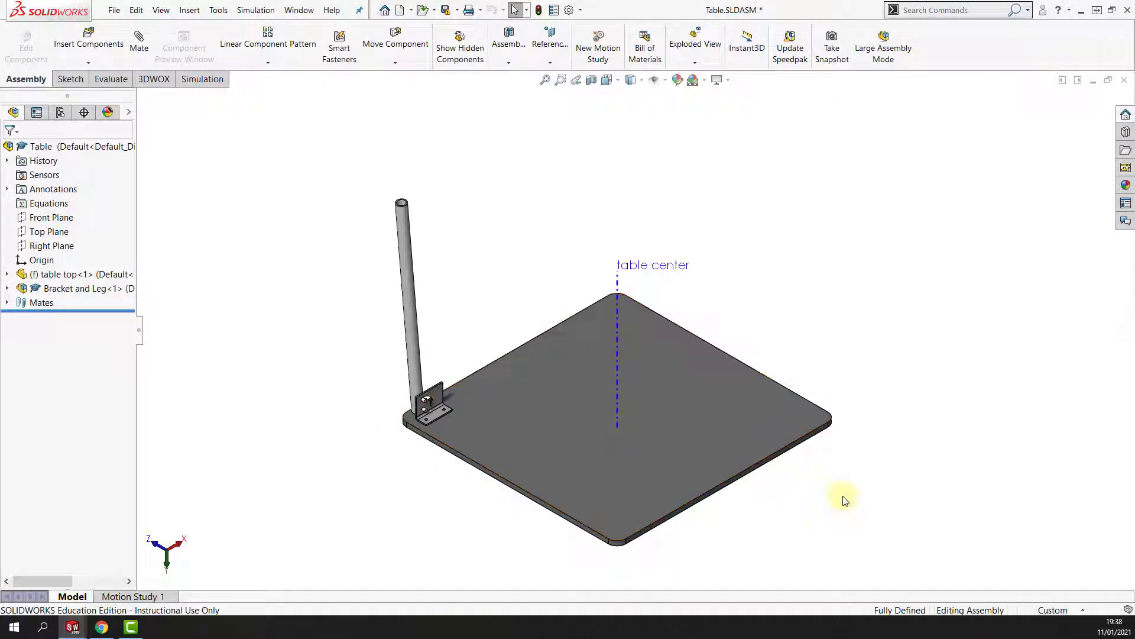
# Start a circular component pattern with the table center axis as its rotation axis
pyautogui.click(275, 62)
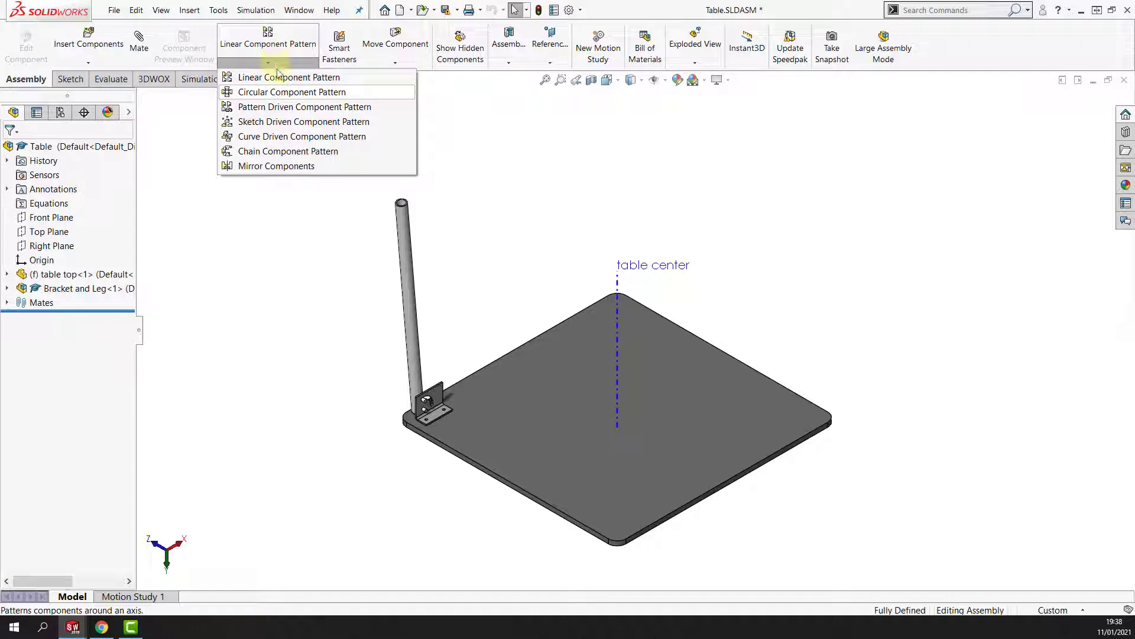
pyautogui.click(284, 93)
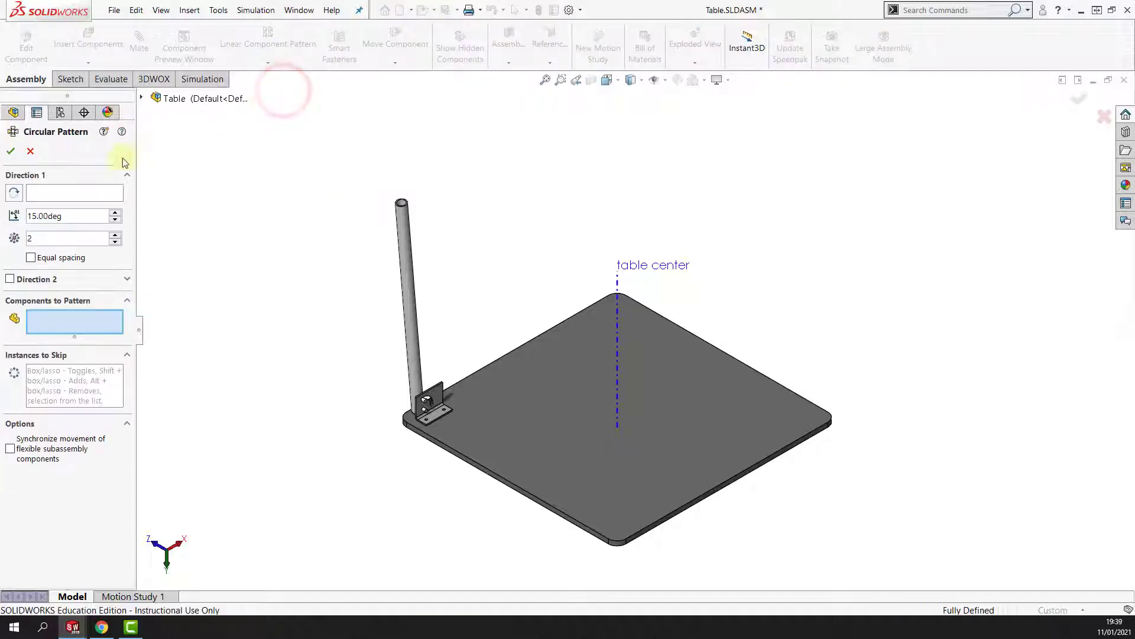
pyautogui.click(47, 194)
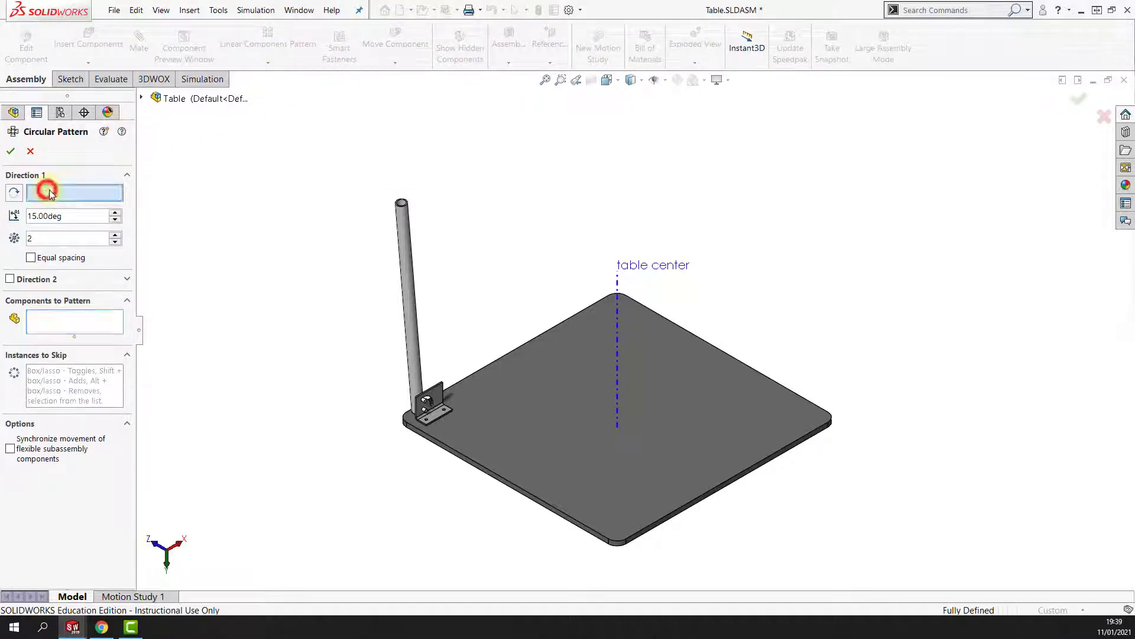
pyautogui.click(616, 311)
pyautogui.moveTo(616, 311); pyautogui.dragTo(647, 298, button='middle')
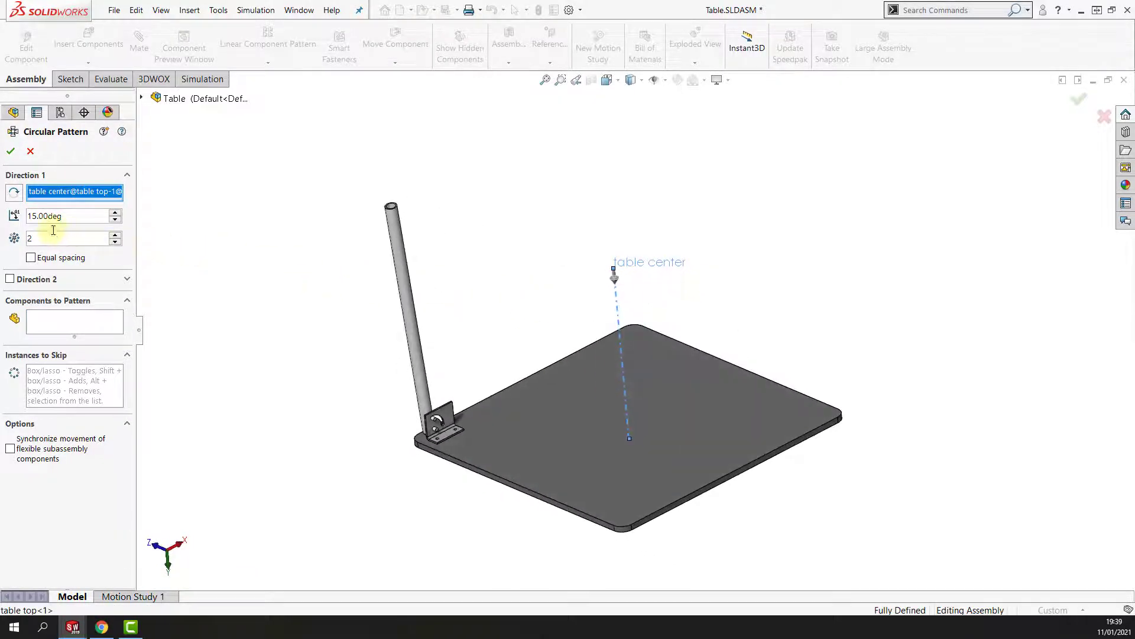
# Create 4 equally spaced instances of the Bracket and Leg subassembly over 360 degrees around the table top
pyautogui.click(31, 258)
pyautogui.click(46, 237)
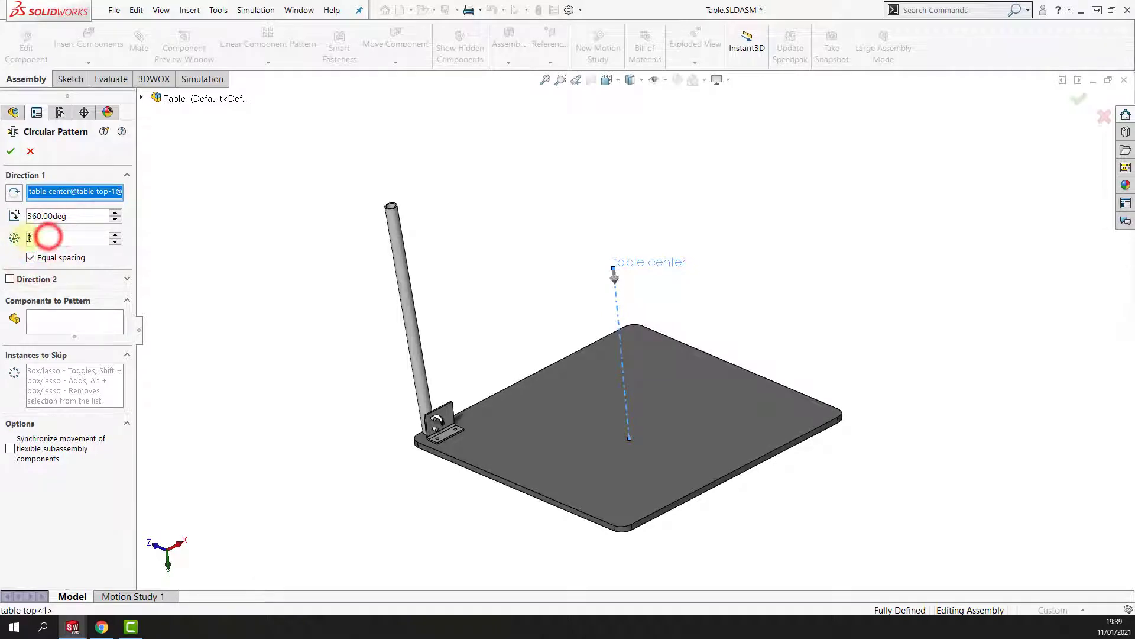
pyautogui.click(34, 238)
pyautogui.moveTo(39, 236); pyautogui.dragTo(20, 239)
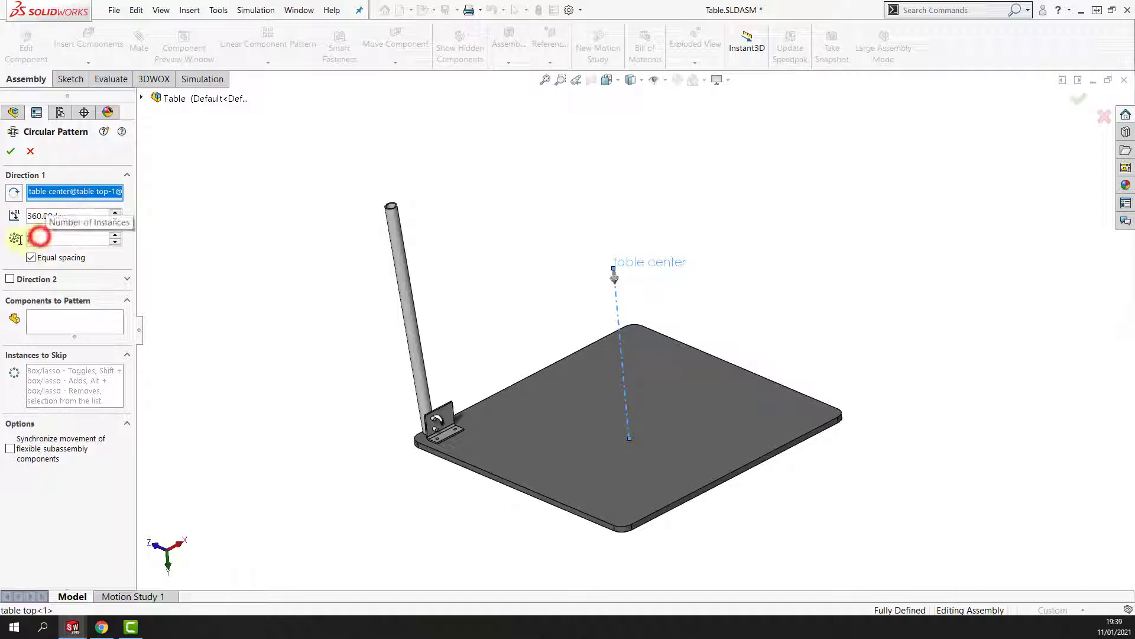
pyautogui.write('4')
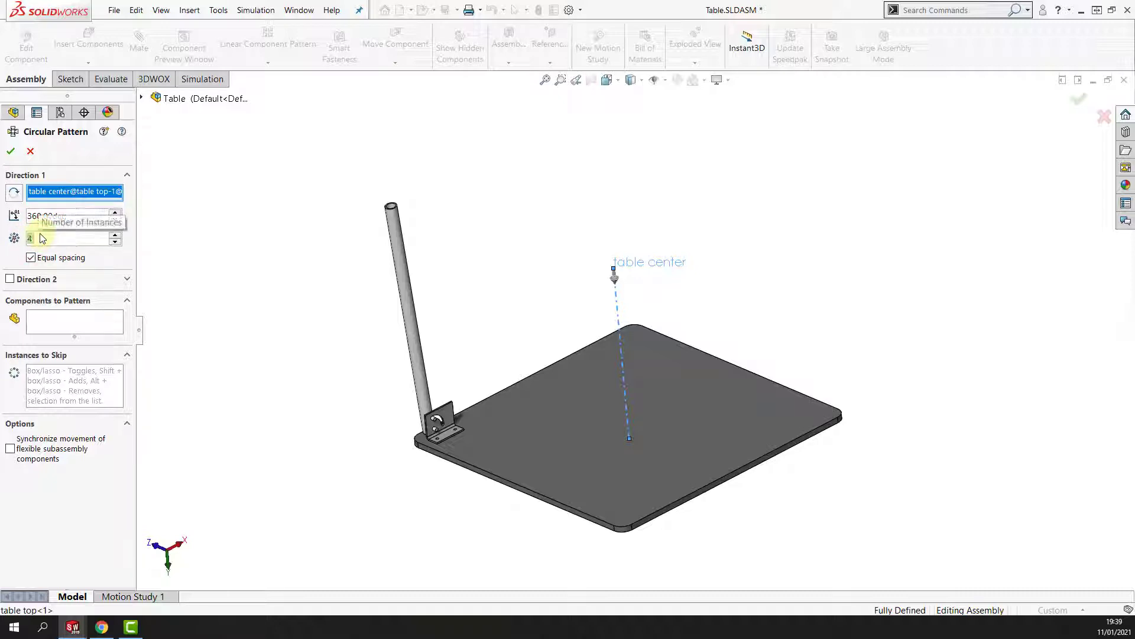
pyautogui.click(86, 322)
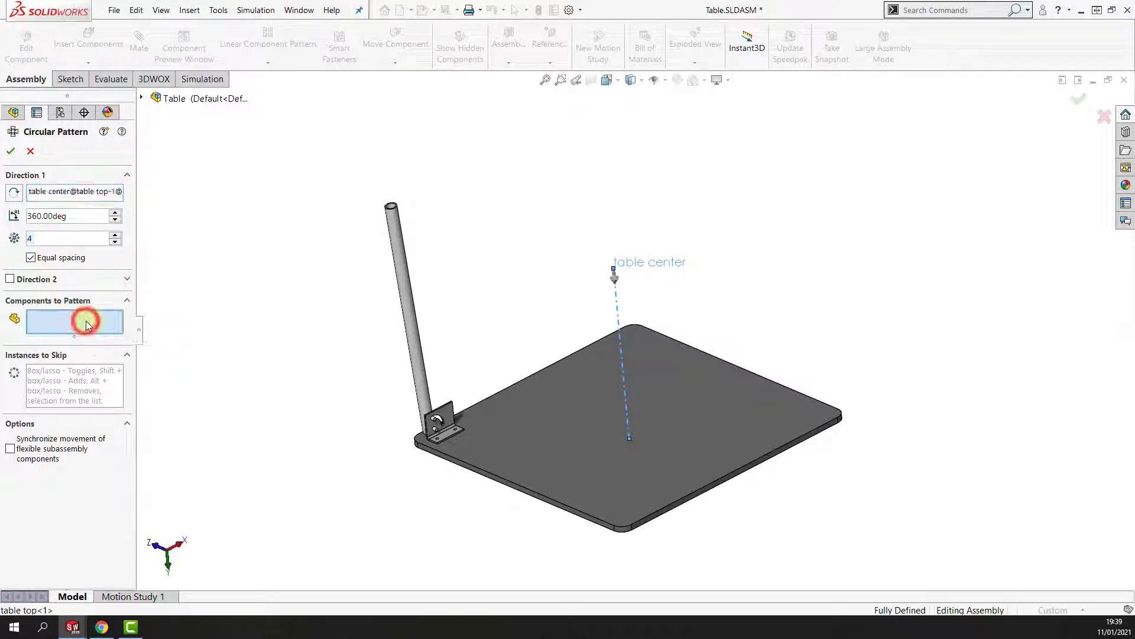
pyautogui.click(407, 321)
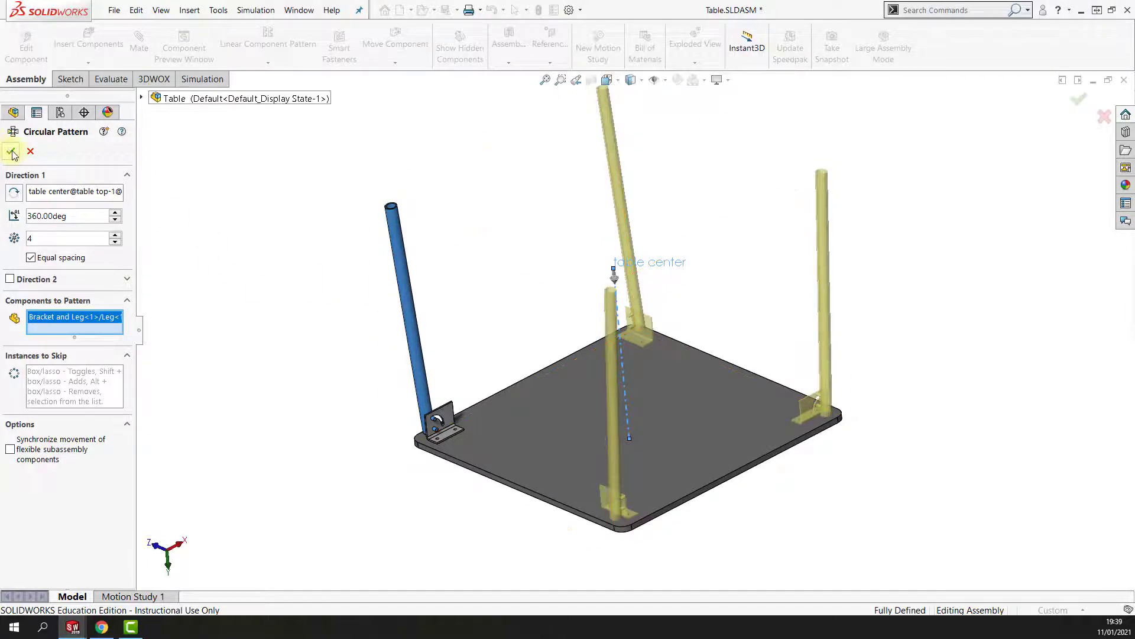
pyautogui.click(12, 151)
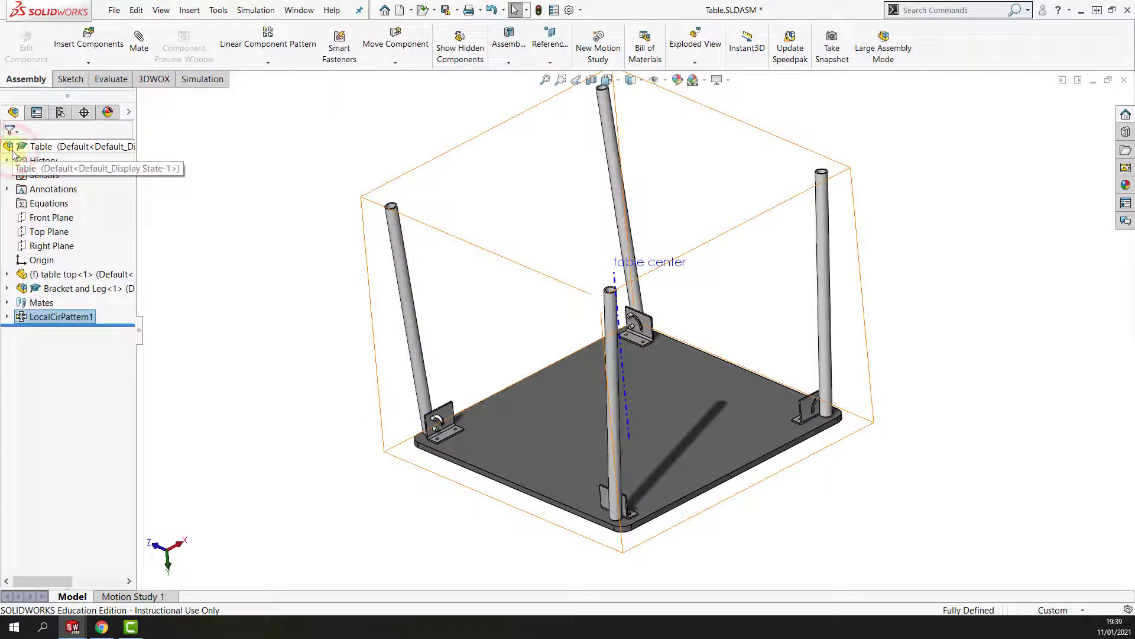
# Try to swing the original leg directly within the table assembly
pyautogui.click(80, 288)
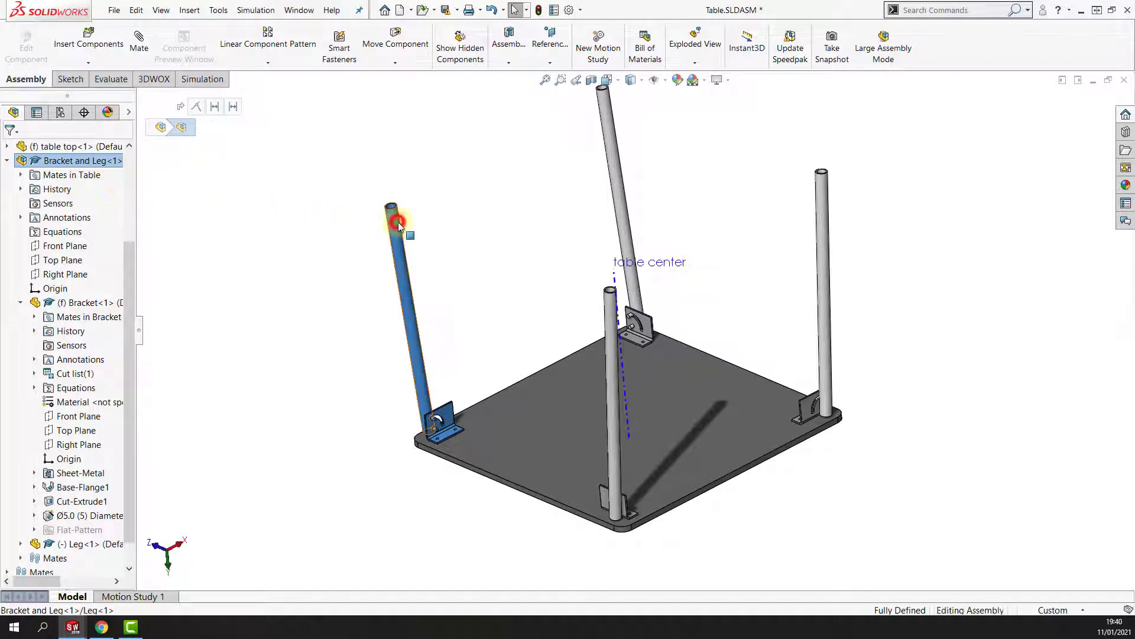
pyautogui.moveTo(399, 221); pyautogui.dragTo(436, 223)
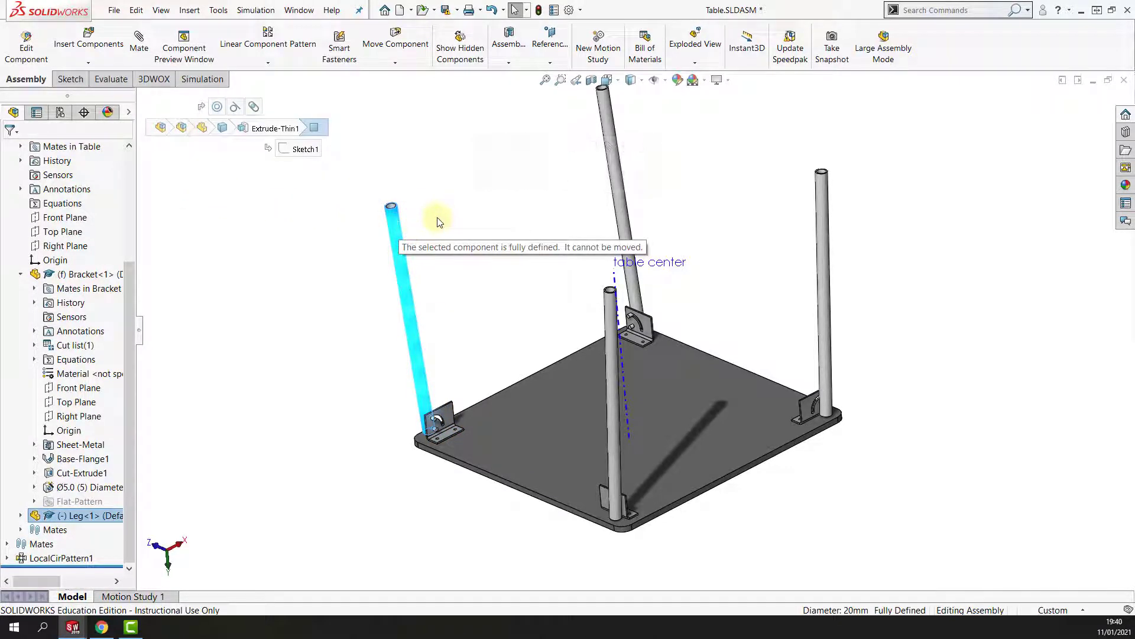
pyautogui.click(20, 274)
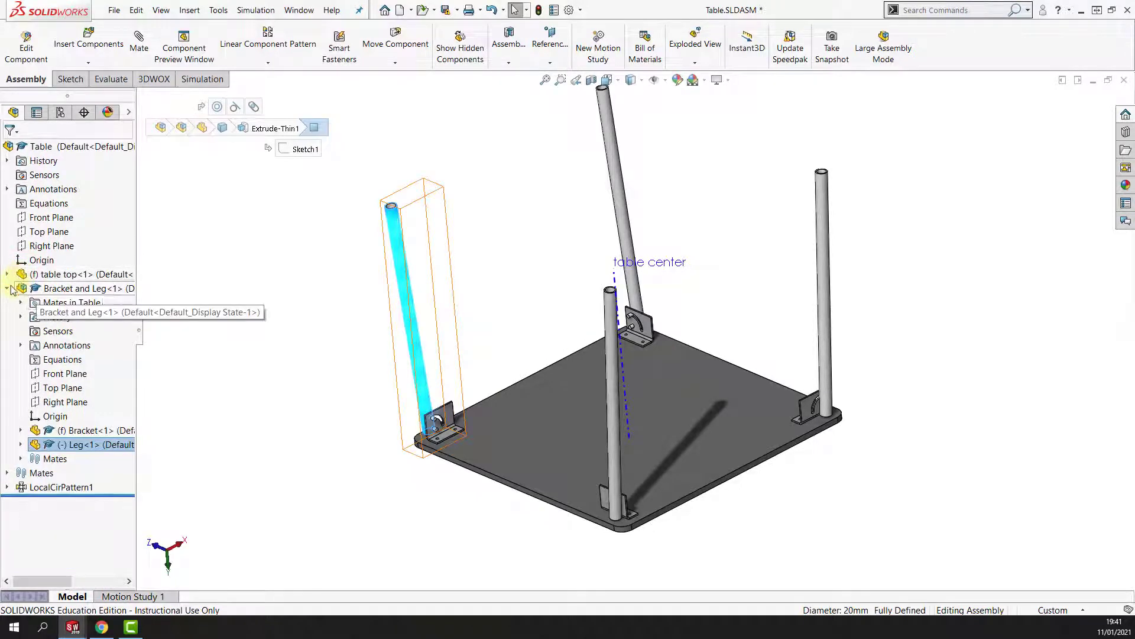
pyautogui.click(7, 289)
# Open the Bracket and Leg subassembly on its own, swing the leg down to the folded position and save it
pyautogui.rightClick(77, 289)
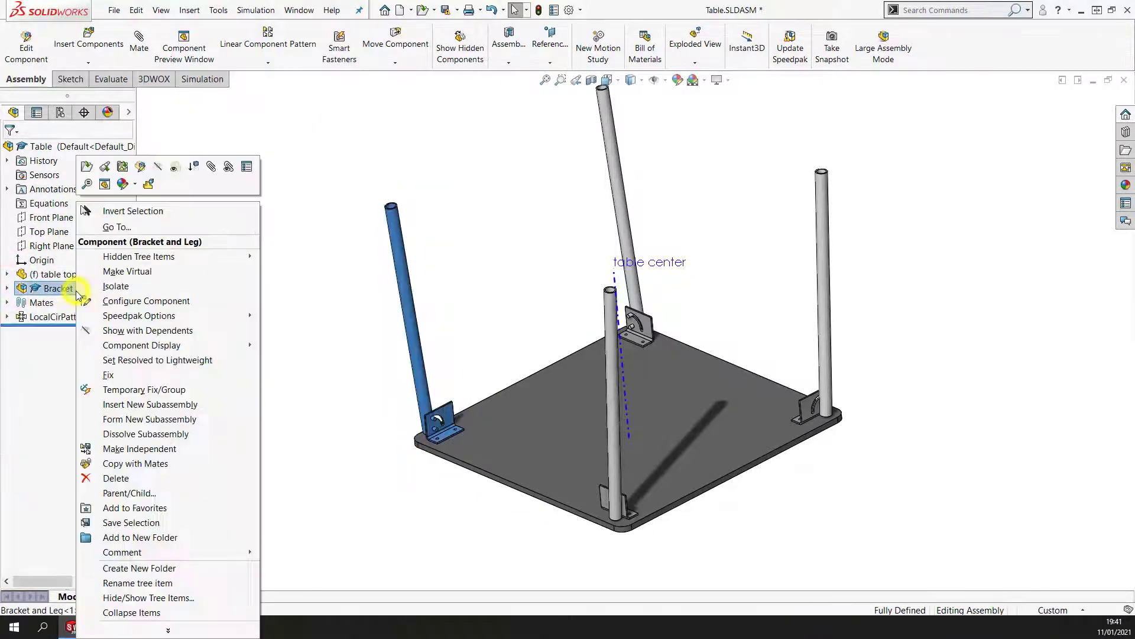
pyautogui.click(87, 167)
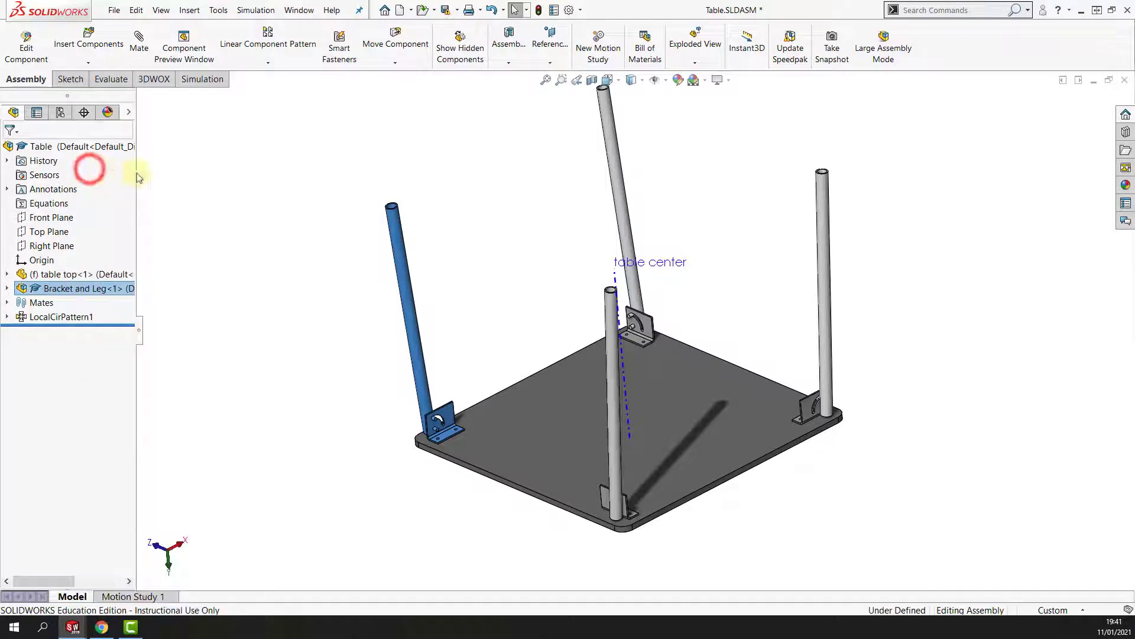
pyautogui.moveTo(406, 194); pyautogui.dragTo(622, 312)
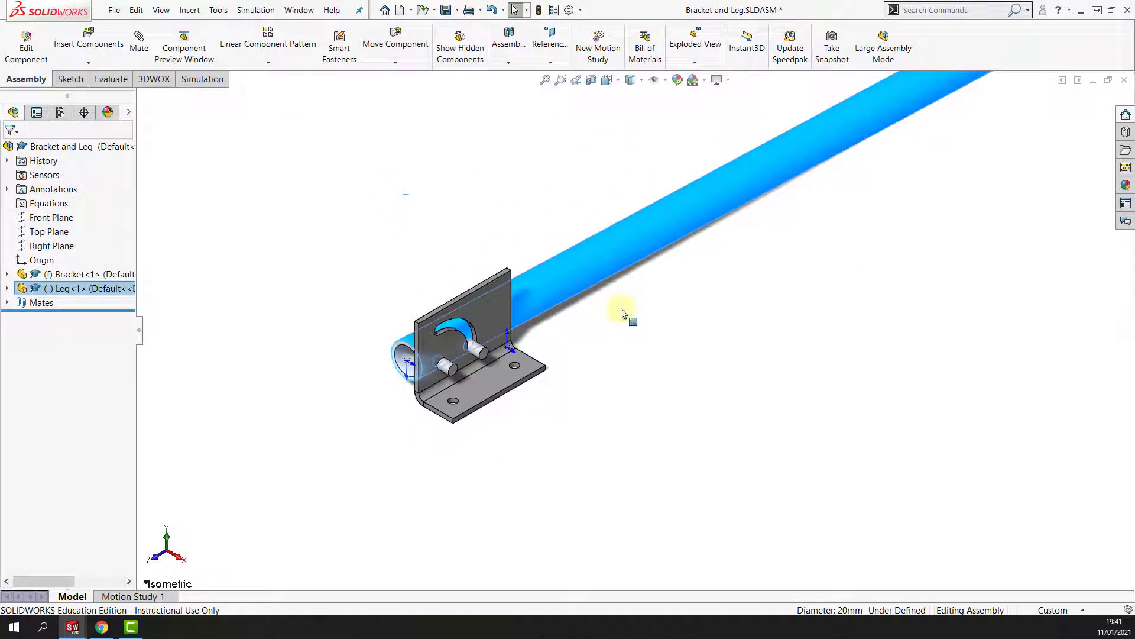
pyautogui.click(445, 11)
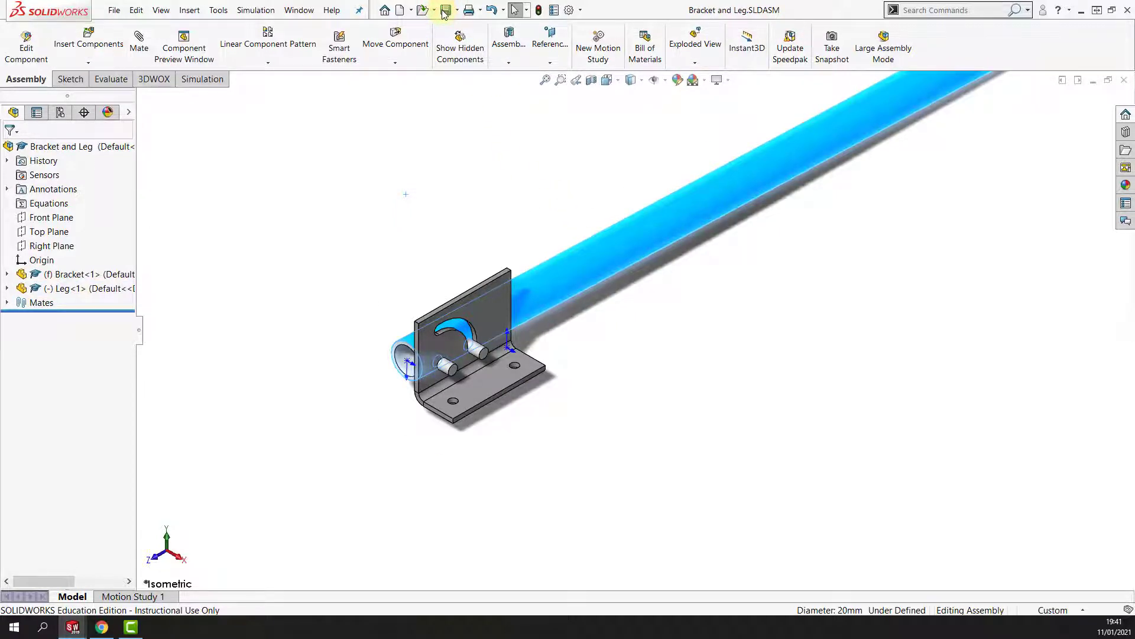
# Return to Table.SLDASM and rebuild it with the changed subassembly
pyautogui.click(294, 16)
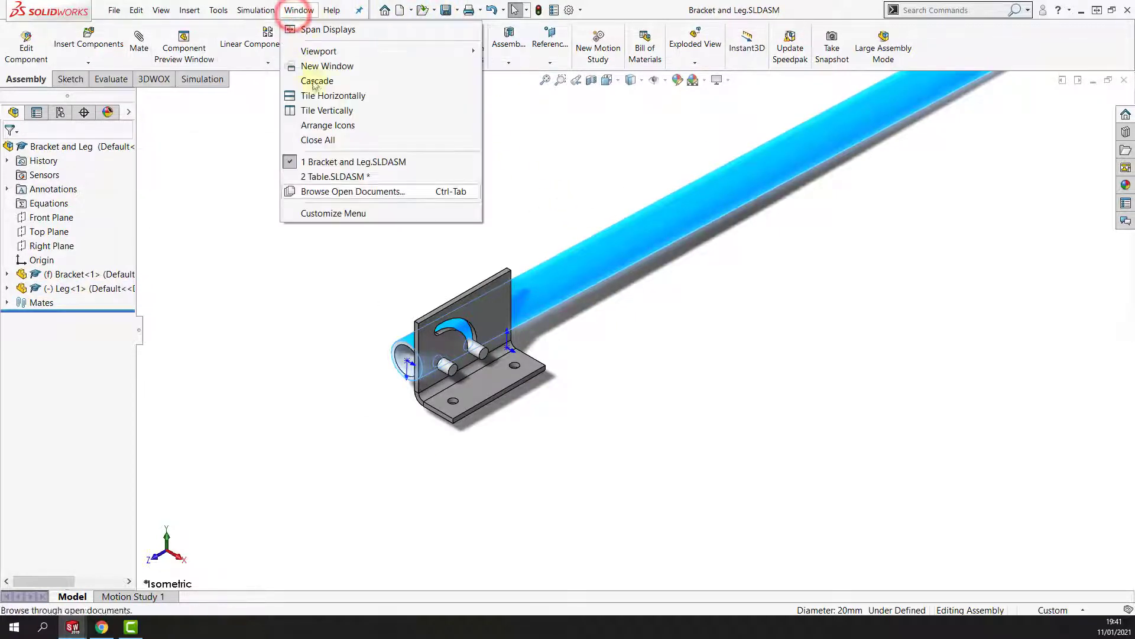
pyautogui.click(340, 177)
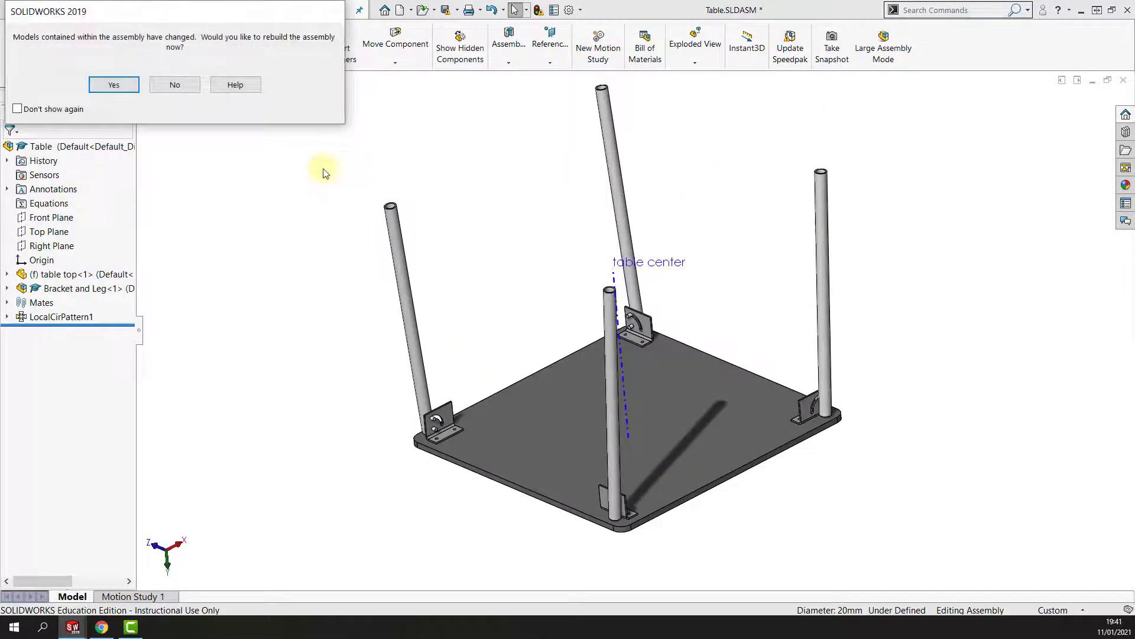
pyautogui.click(115, 85)
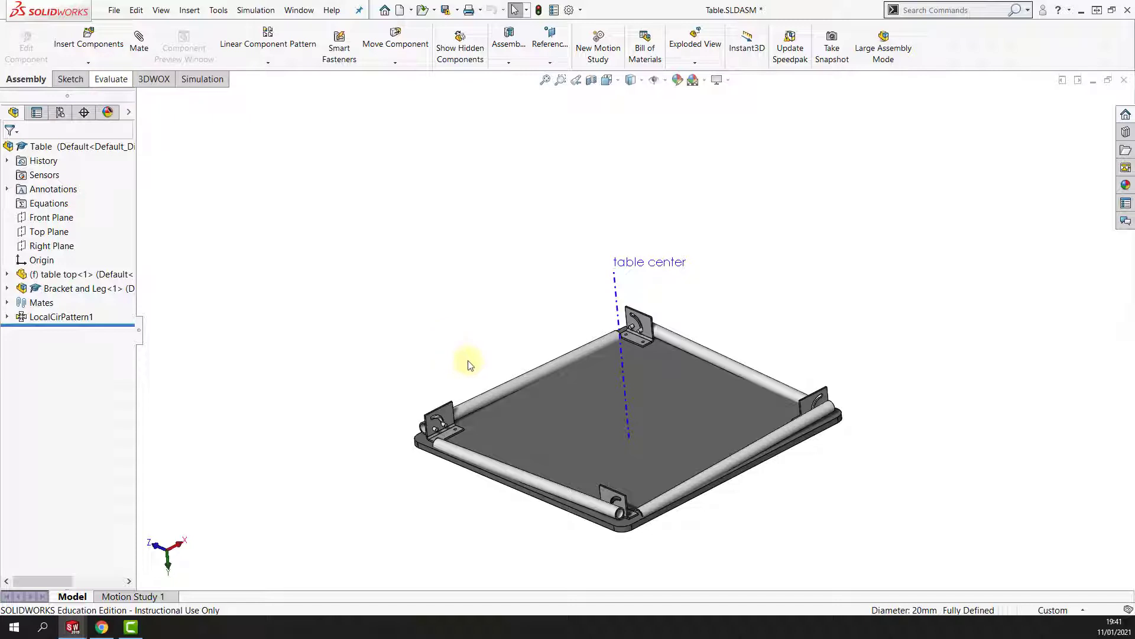
# Run Interference Detection on Table.SLDASM with the original folded leg added to the selected components
pyautogui.moveTo(468, 360); pyautogui.dragTo(467, 360, button='middle')
pyautogui.scroll(-8, 467, 360)
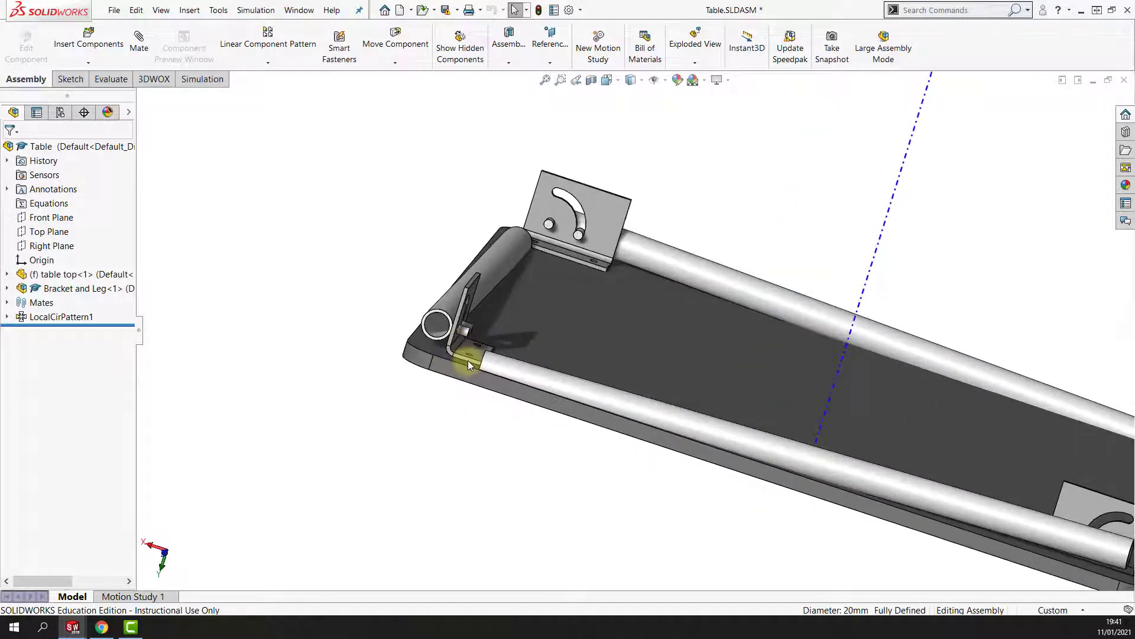
pyautogui.scroll(5, 468, 360)
pyautogui.scroll(-2, 467, 360)
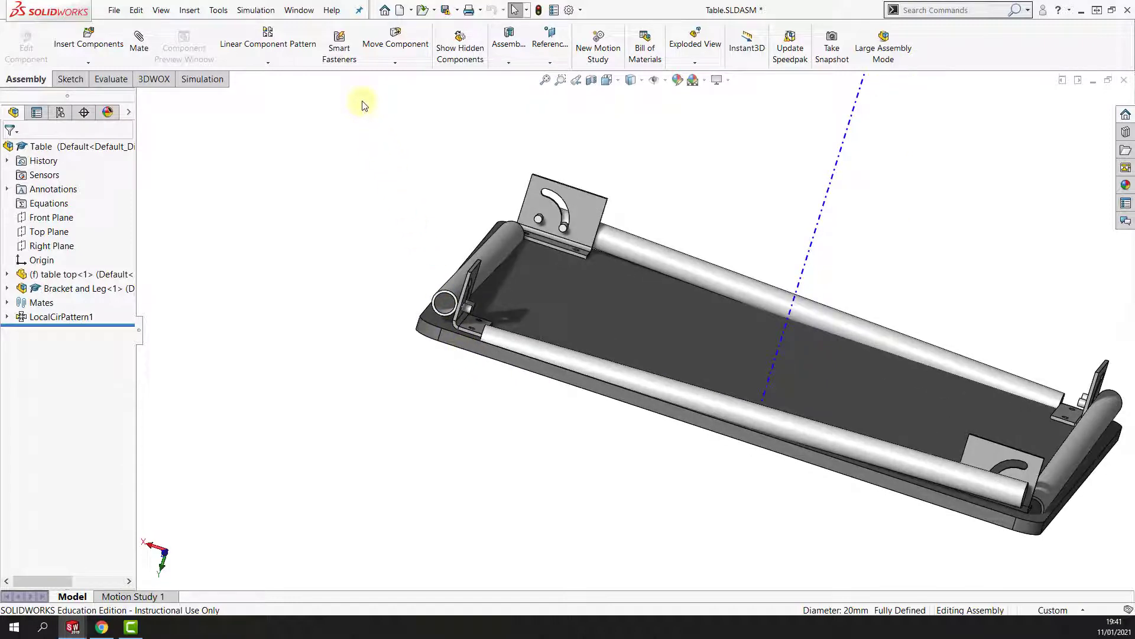
pyautogui.click(110, 79)
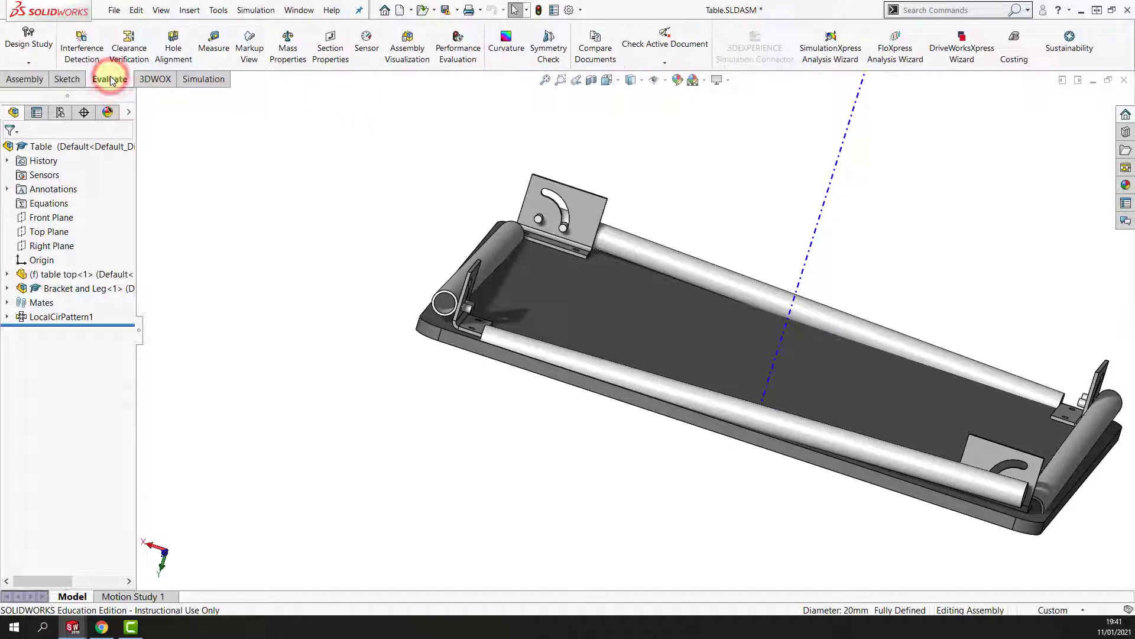
pyautogui.click(85, 50)
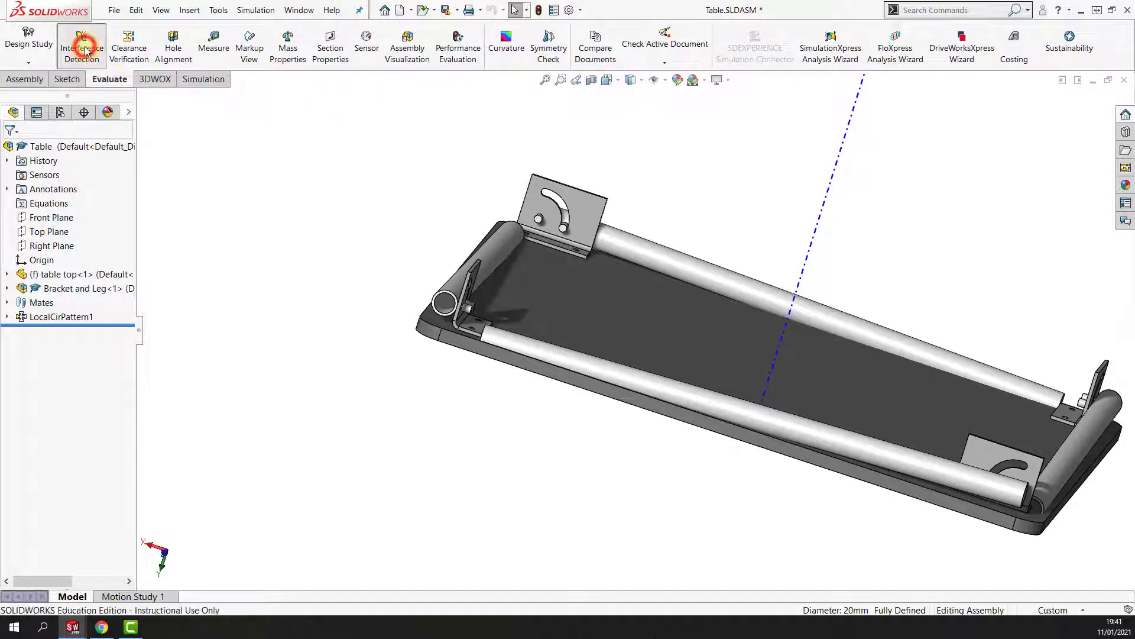
pyautogui.click(563, 356)
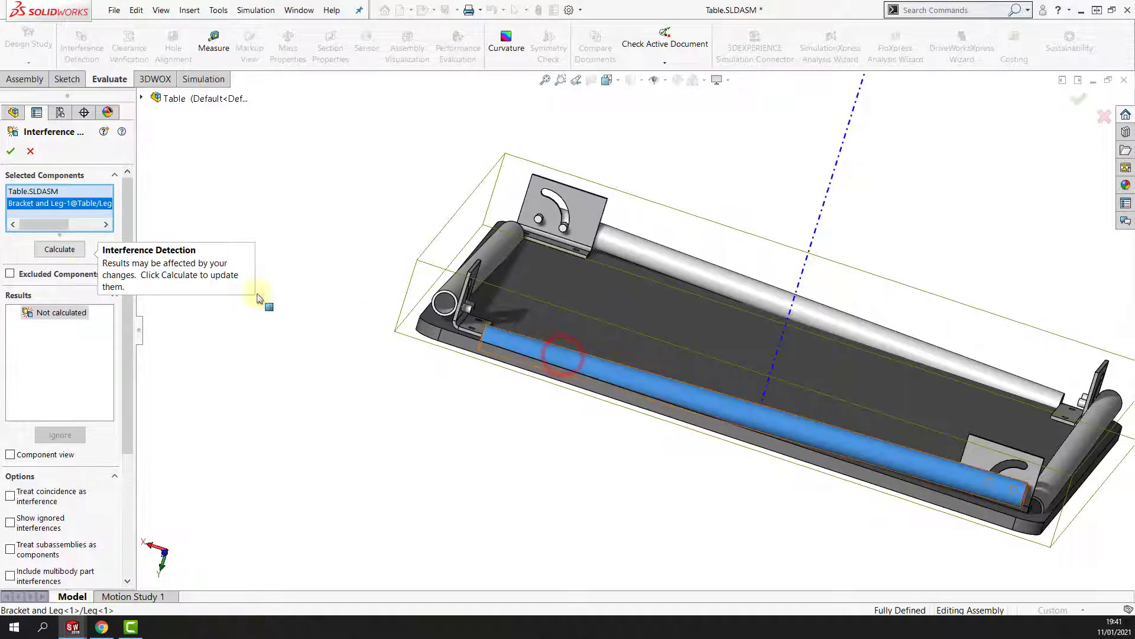
pyautogui.click(60, 251)
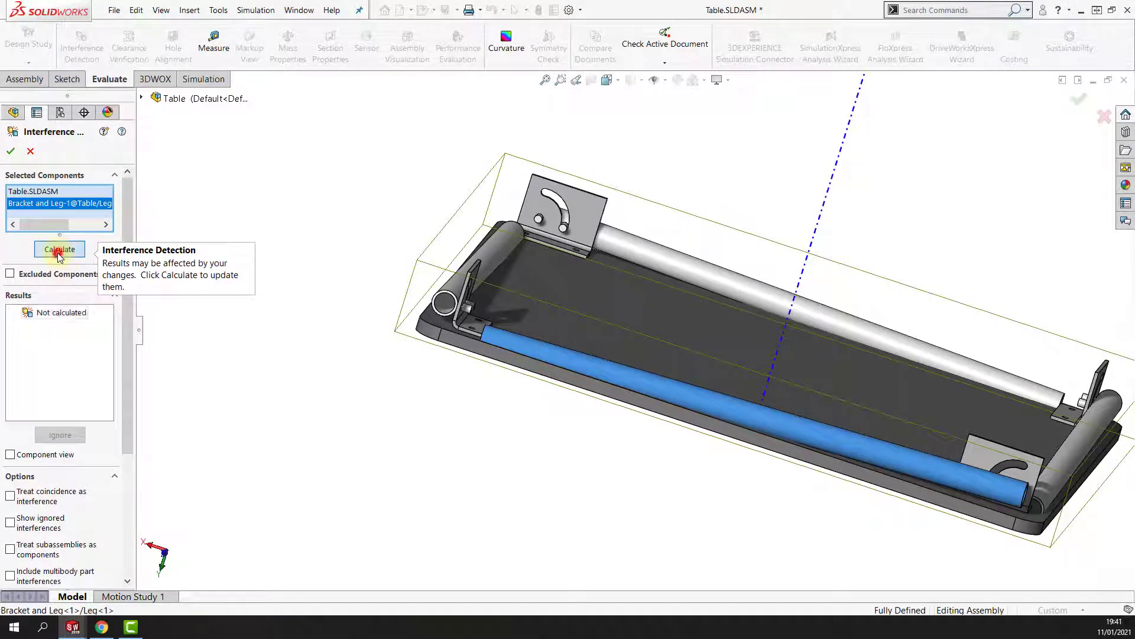
# Examine where the folded leg overlaps the table top, and close the interference check without keeping it
pyautogui.scroll(-8, 508, 351)
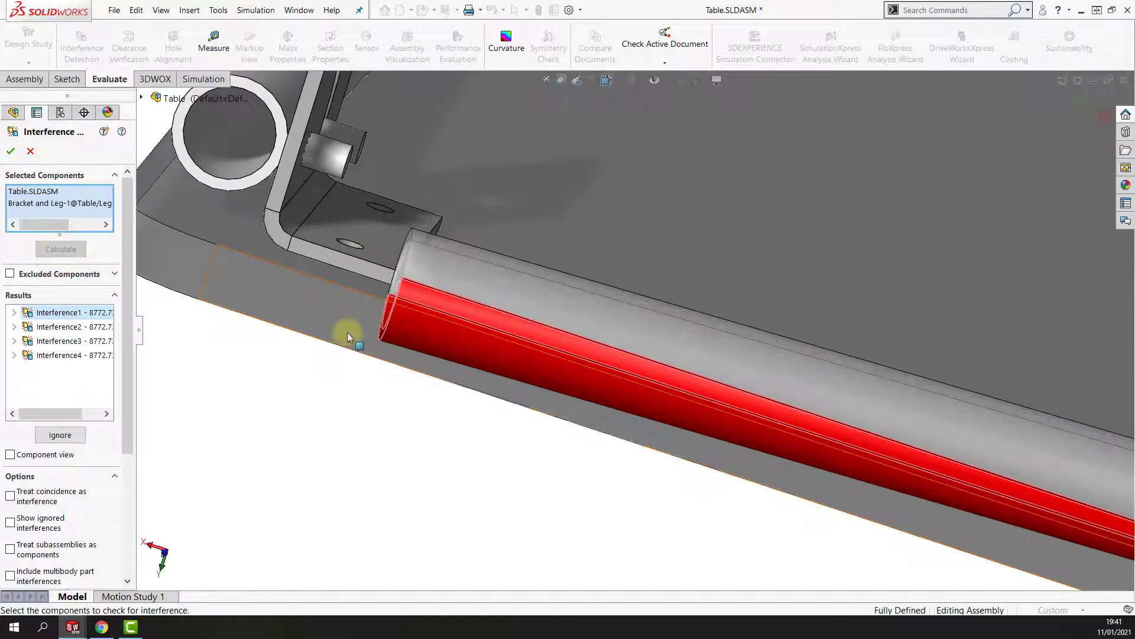
pyautogui.moveTo(350, 333); pyautogui.dragTo(484, 370, button='middle')
pyautogui.scroll(15, 483, 370)
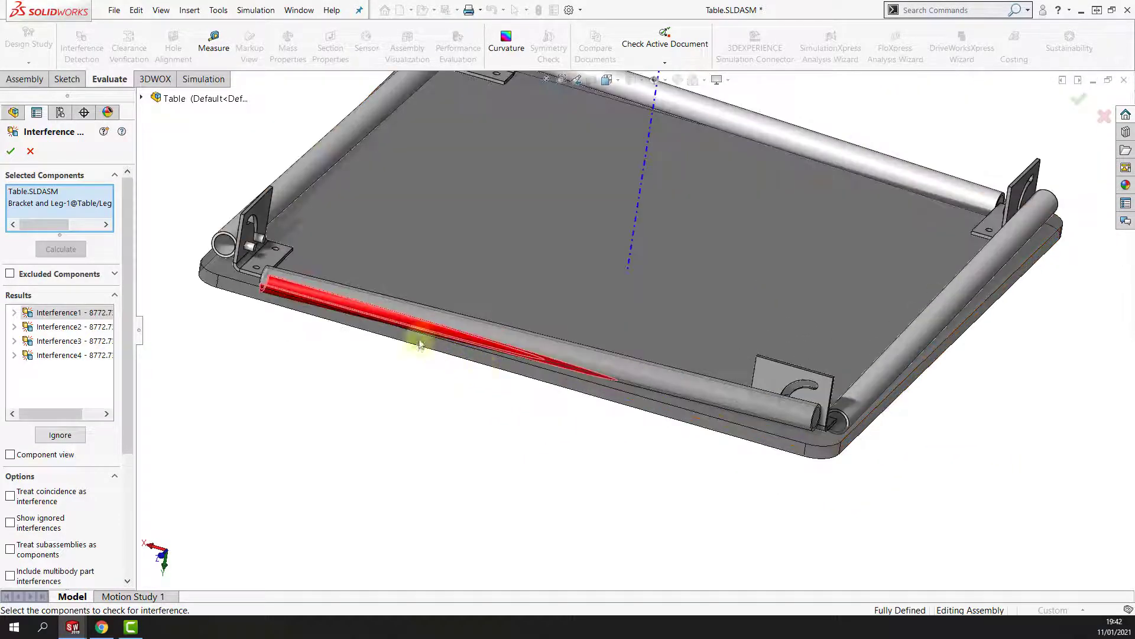
pyautogui.click(29, 152)
pyautogui.click(309, 375)
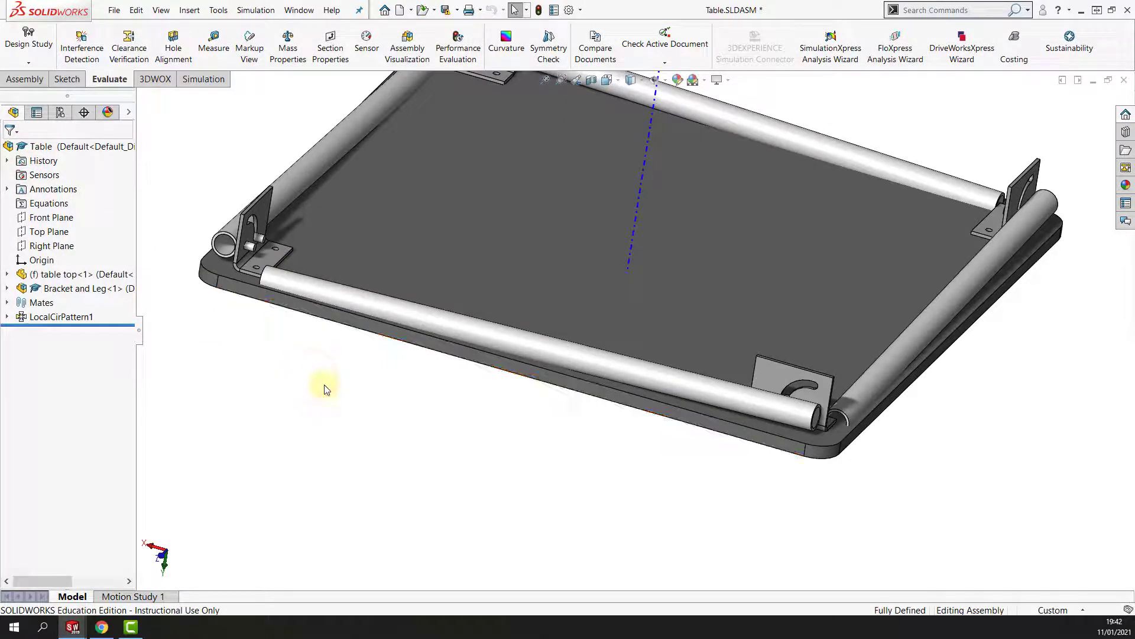
# Open the Bracket and Leg subassembly on its own and swing the leg up away from its folded position
pyautogui.click(47, 288)
pyautogui.click(64, 254)
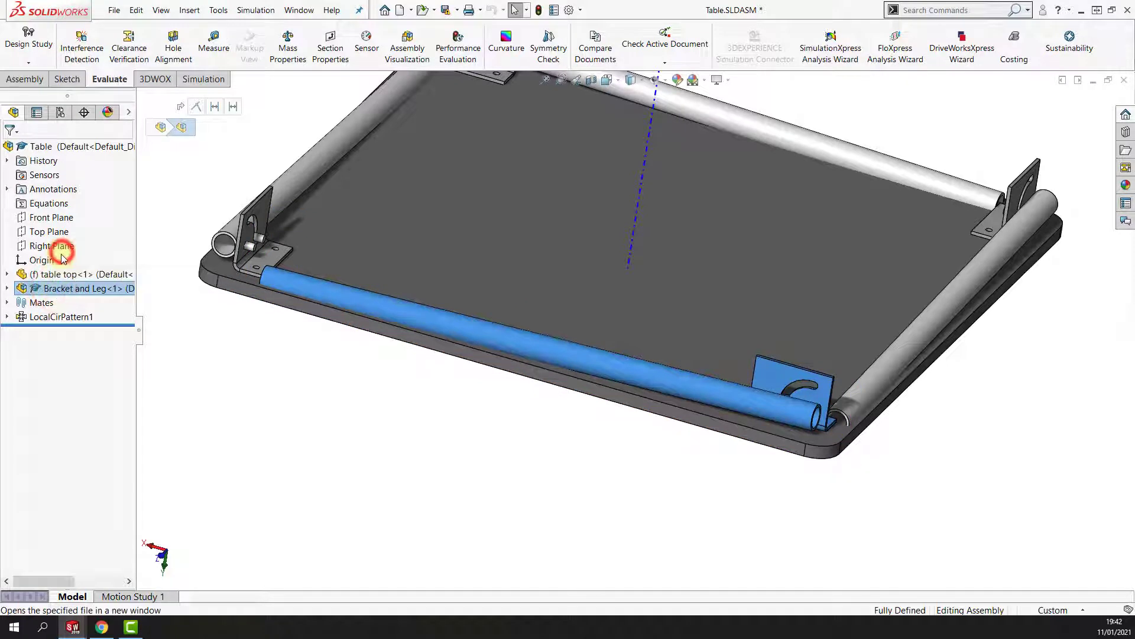
pyautogui.click(558, 290)
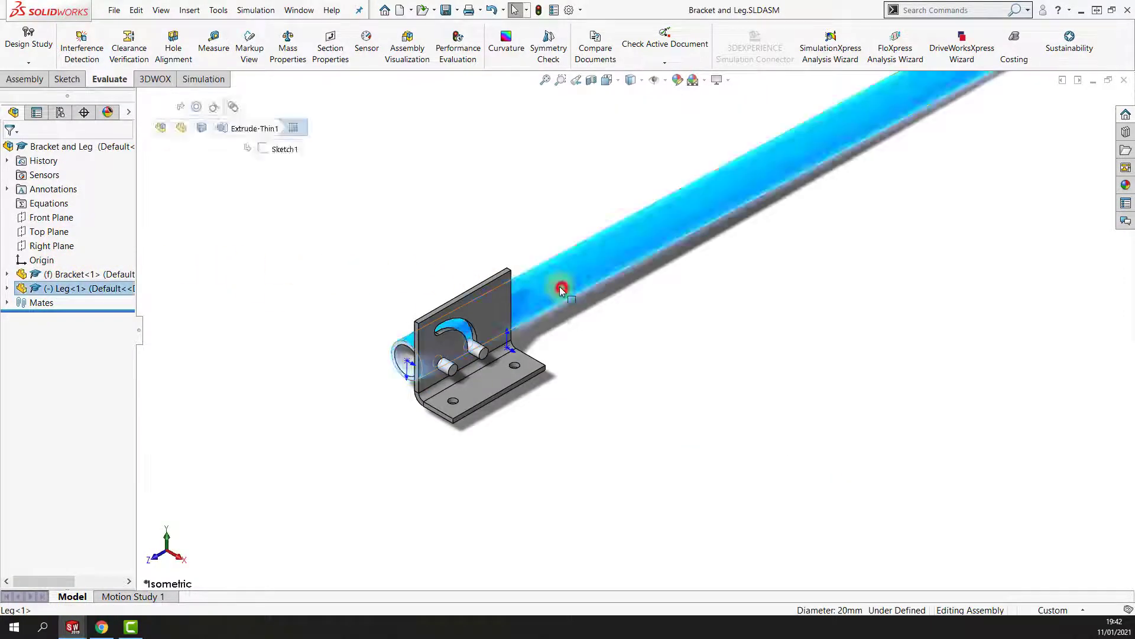
pyautogui.moveTo(559, 286); pyautogui.dragTo(494, 216)
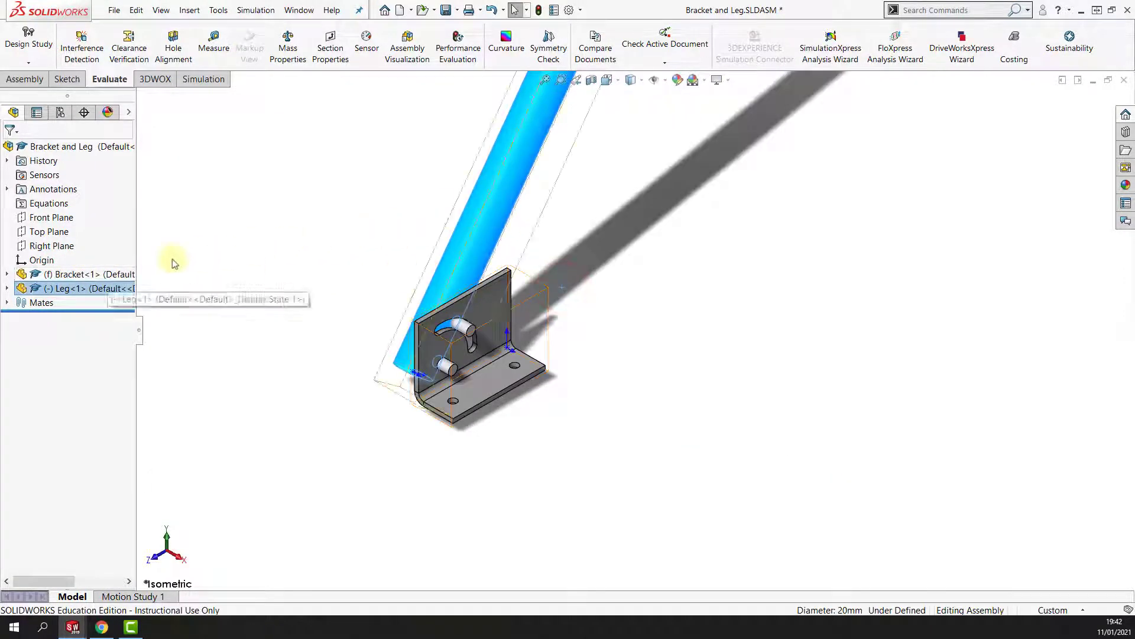
# Start editing the Bracket part in the context of the Bracket and Leg subassembly
pyautogui.click(70, 275)
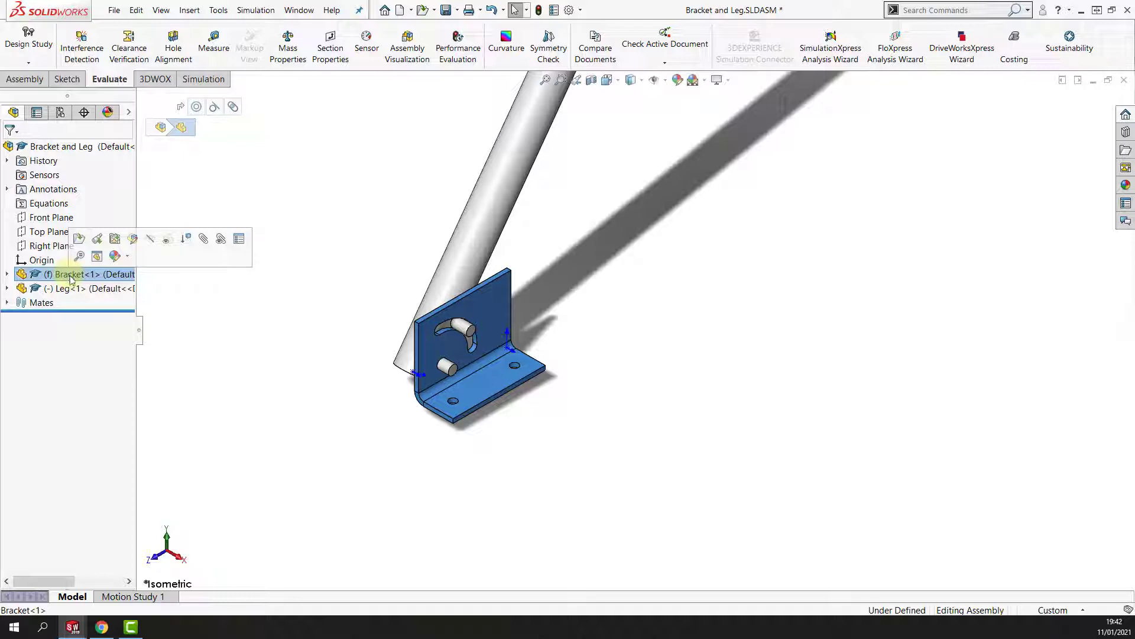
pyautogui.rightClick(70, 276)
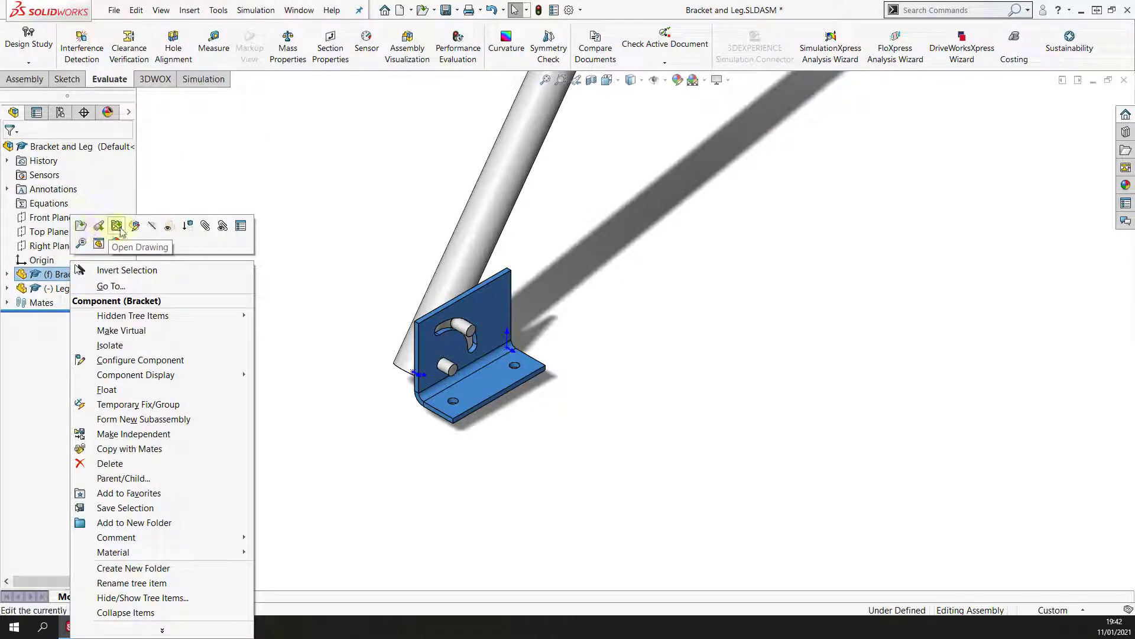
pyautogui.click(134, 226)
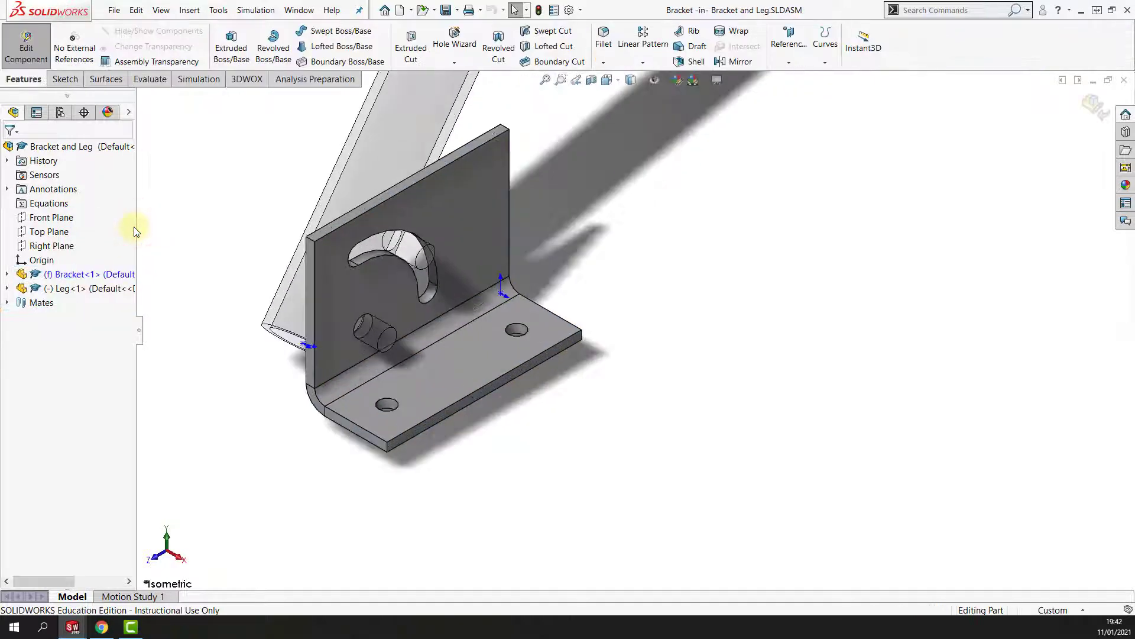
pyautogui.moveTo(133, 227); pyautogui.dragTo(133, 226, button='middle')
pyautogui.scroll(-2, 134, 227)
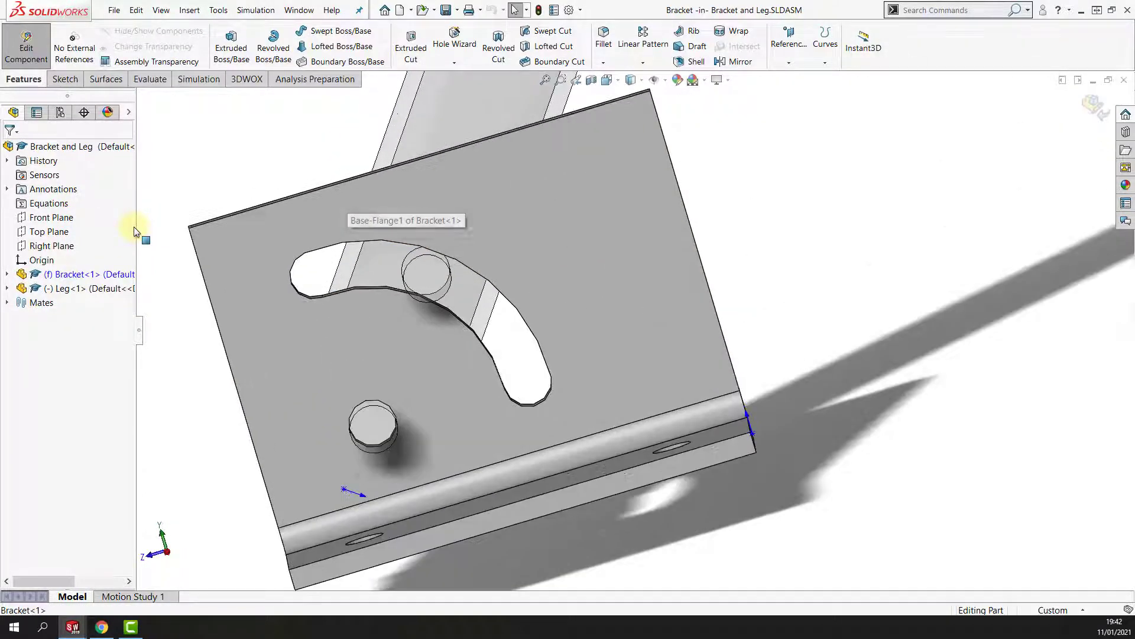
# Open Sketch6, the curved slot and pivot hole profile of the bracket's Cut-Extrude1, for editing
pyautogui.click(7, 274)
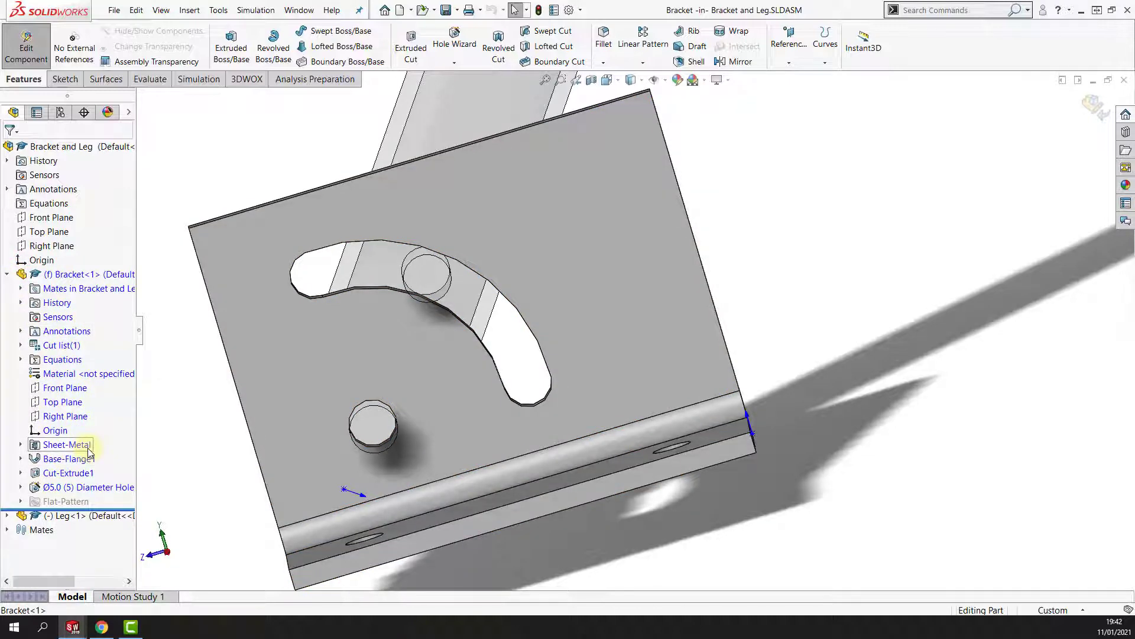
pyautogui.moveTo(141, 434); pyautogui.dragTo(184, 440, button='middle')
pyautogui.click(541, 367)
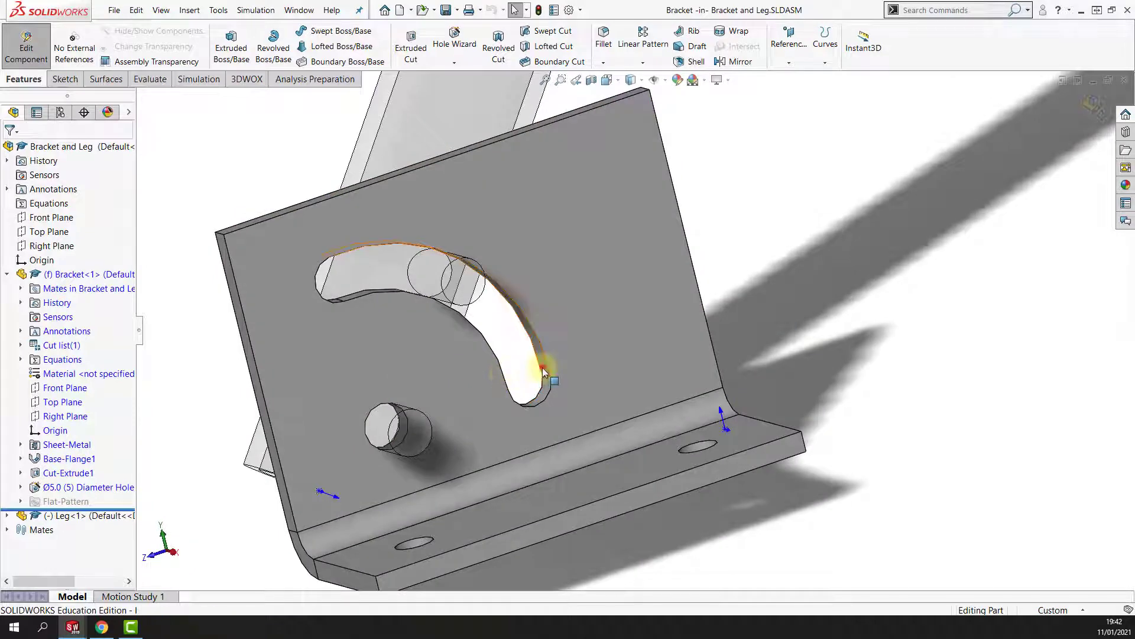
pyautogui.click(20, 472)
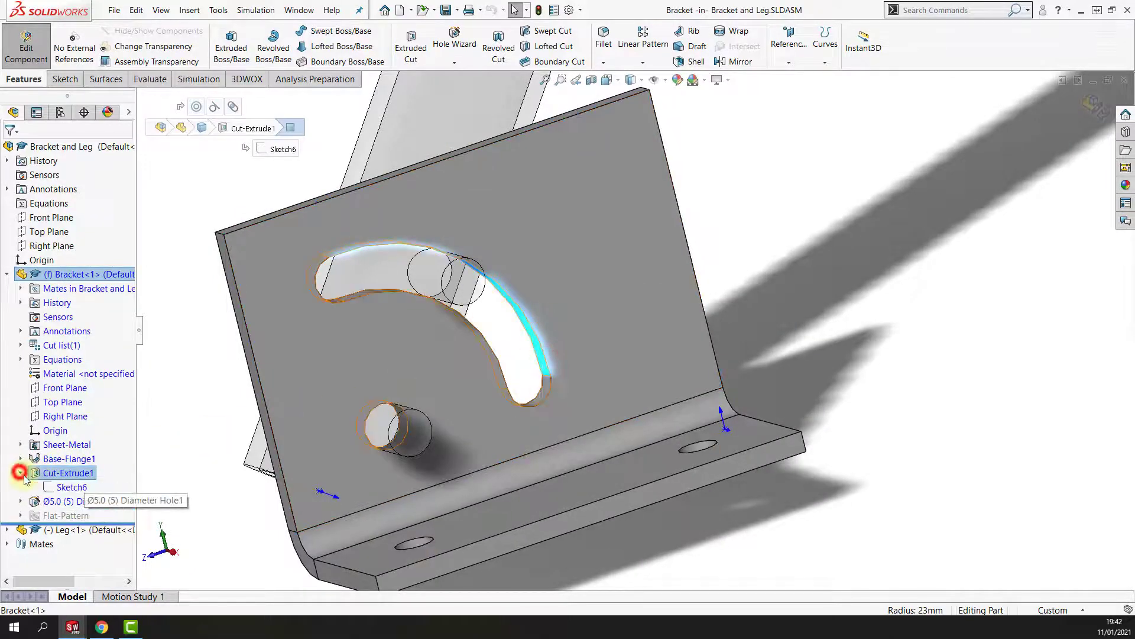
pyautogui.click(68, 487)
pyautogui.moveTo(237, 451); pyautogui.dragTo(286, 447, button='middle')
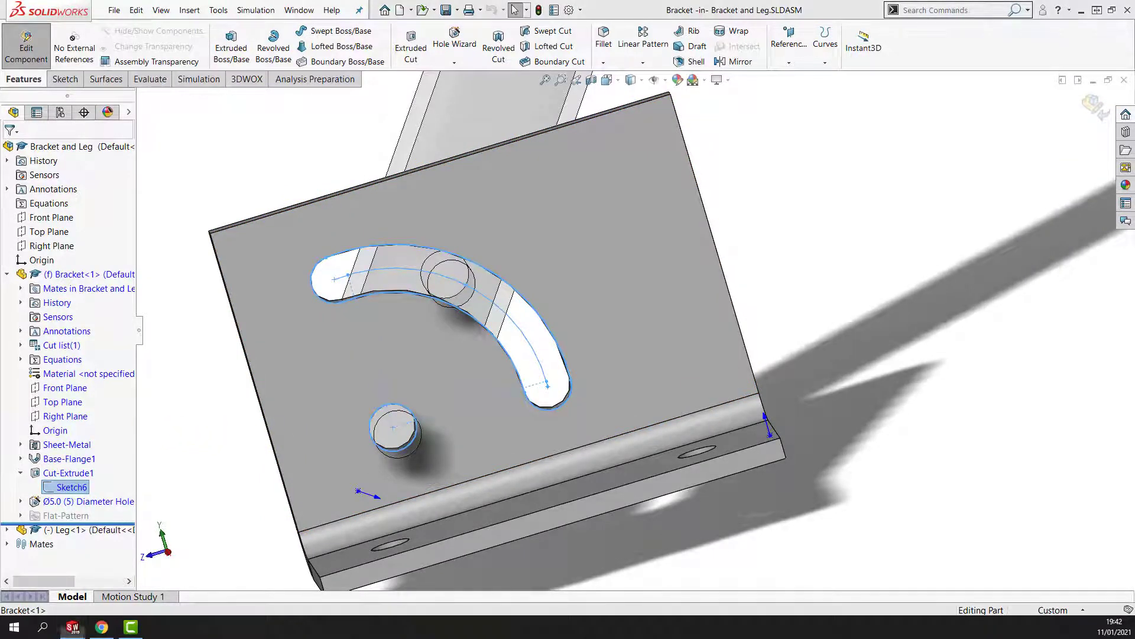
pyautogui.moveTo(521, 400)
pyautogui.mouseDown(button='middle')
pyautogui.moveTo(559, 401)
pyautogui.moveTo(550, 385)
pyautogui.moveTo(558, 395)
pyautogui.moveTo(547, 402)
pyautogui.mouseUp(button='middle')
pyautogui.rightClick(57, 488)
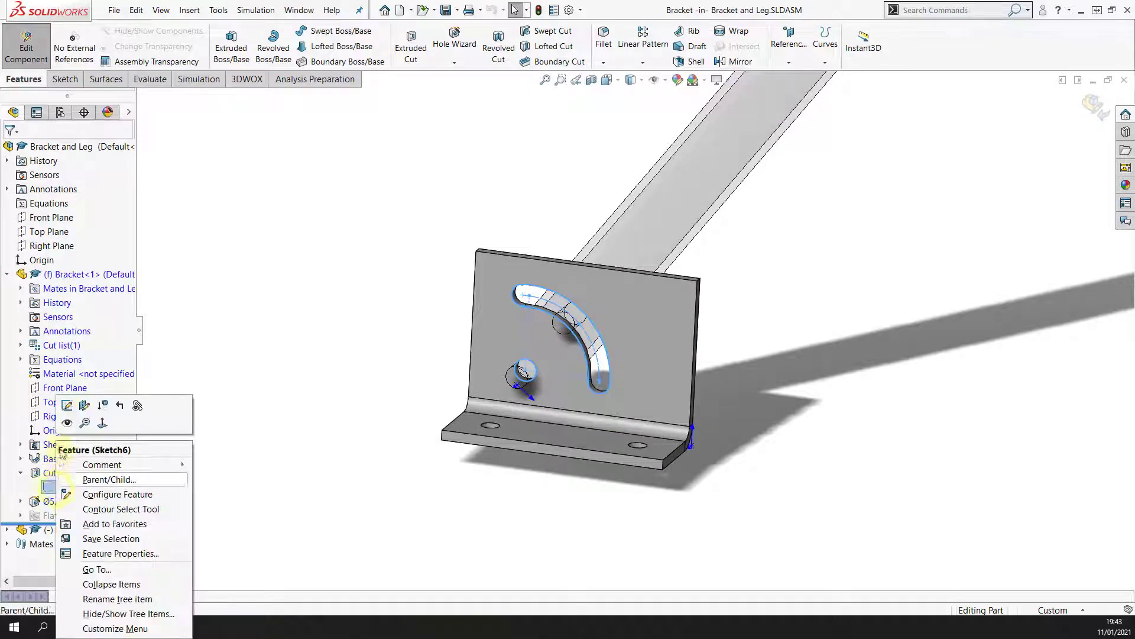
pyautogui.click(66, 405)
pyautogui.scroll(-5, 638, 390)
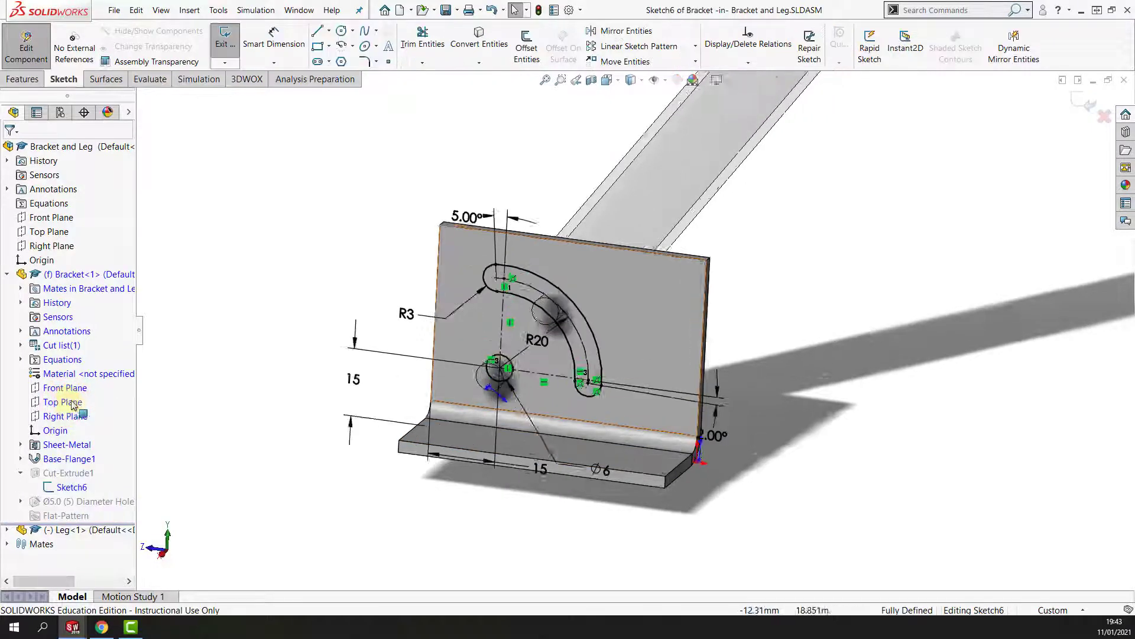
pyautogui.moveTo(636, 404); pyautogui.dragTo(658, 399, button='middle')
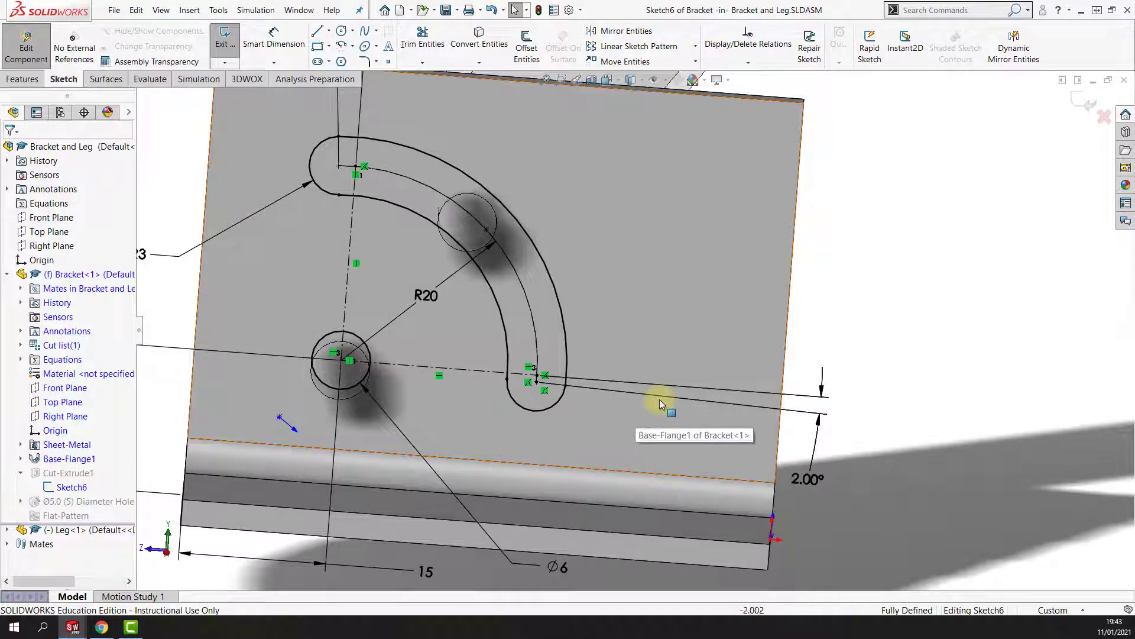
# Delete the 2° angle dimension, move the slot's lower end centre onto the horizontal construction line, and exit the sketch
pyautogui.click(808, 476)
pyautogui.press('Delete')
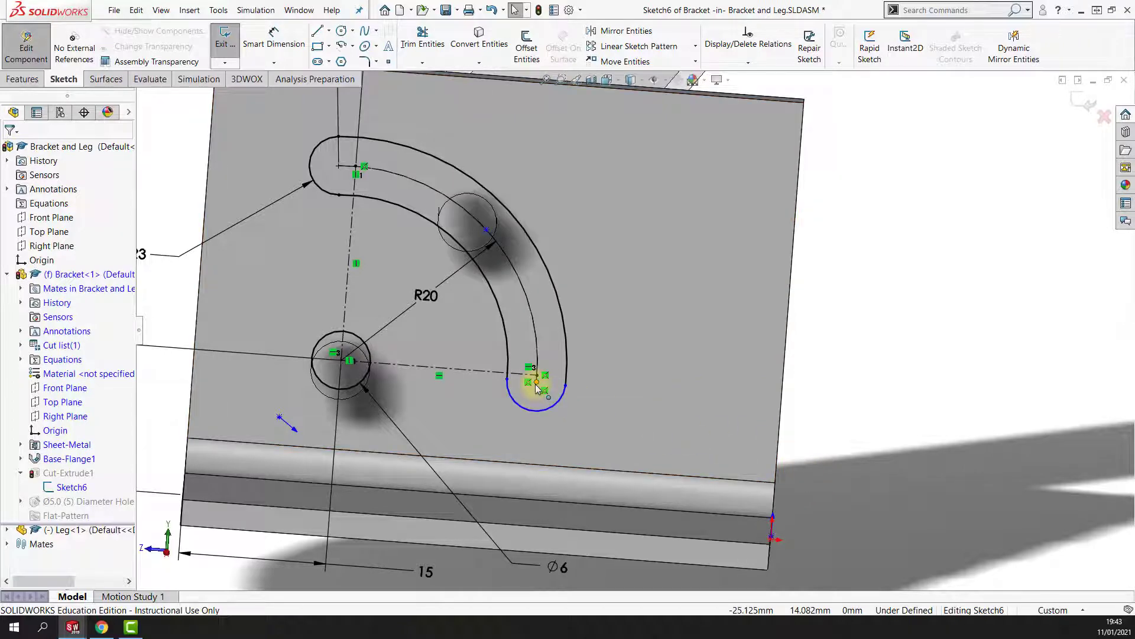
pyautogui.moveTo(537, 387); pyautogui.dragTo(538, 375)
pyautogui.click(910, 371)
pyautogui.scroll(3, 910, 371)
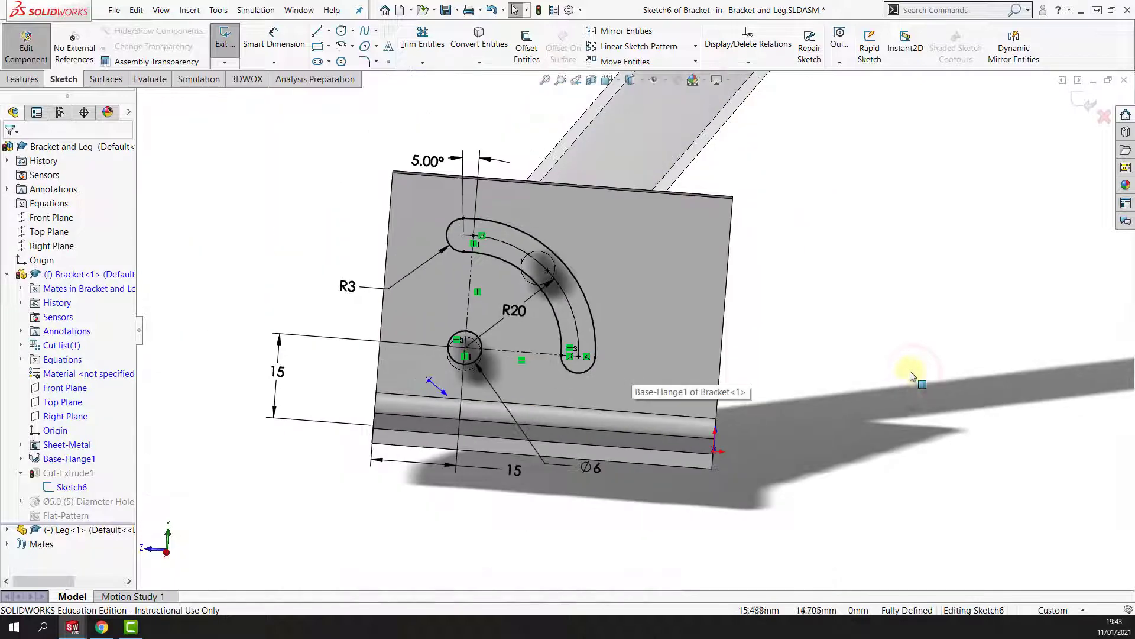
pyautogui.click(1078, 105)
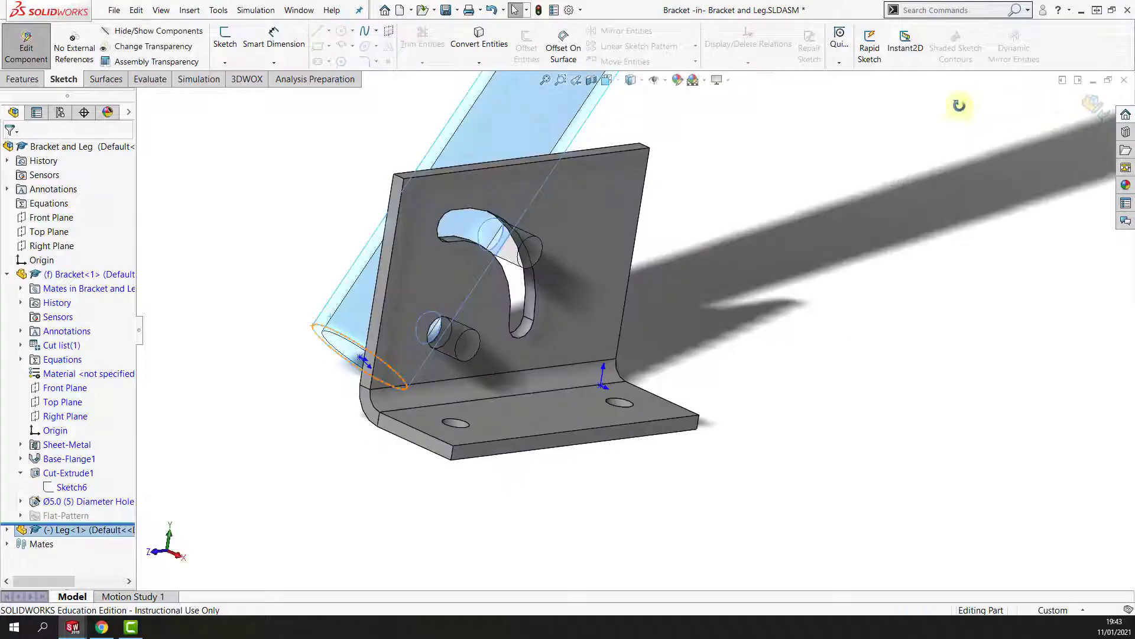
# Swing the leg down to the lower end of the modified slot and finish editing the Bracket part
pyautogui.moveTo(858, 108); pyautogui.dragTo(709, 114, button='middle')
pyautogui.moveTo(545, 114); pyautogui.dragTo(634, 296)
pyautogui.moveTo(634, 296); pyautogui.dragTo(676, 339, button='middle')
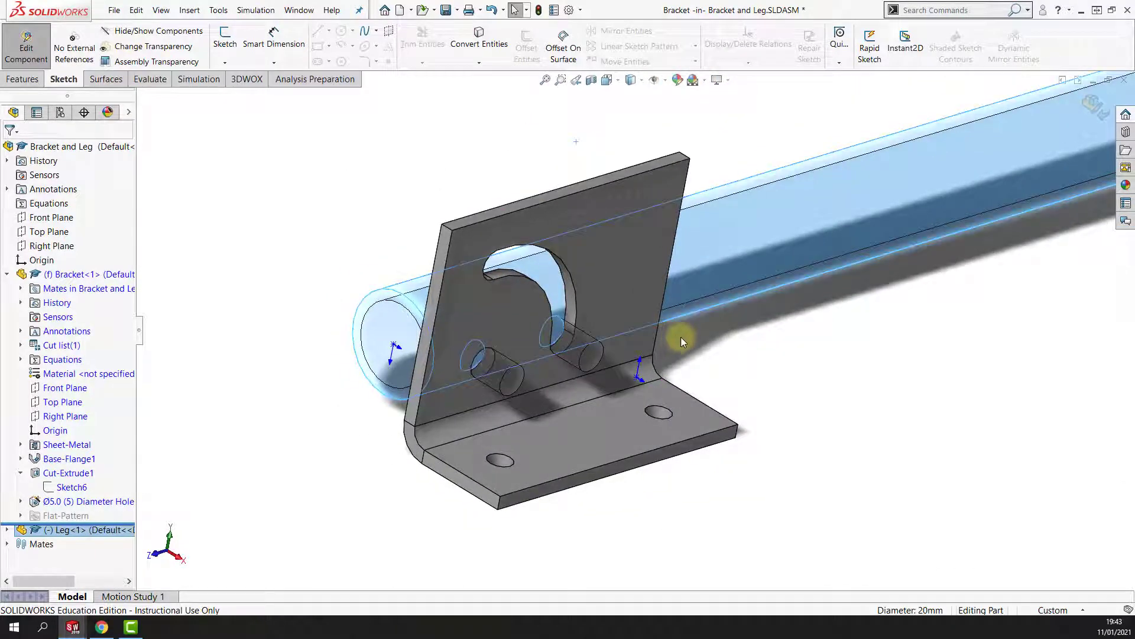
pyautogui.click(1092, 105)
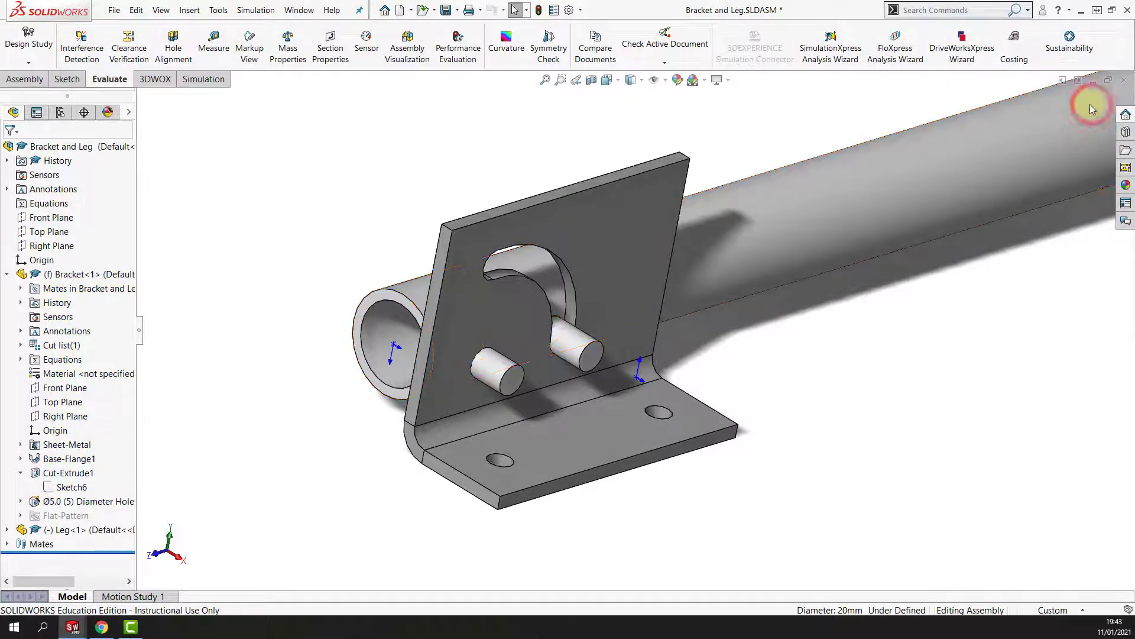
# Save the Bracket and Leg subassembly and return to Table.SLDASM, rebuilding it with the changed models
pyautogui.click(449, 10)
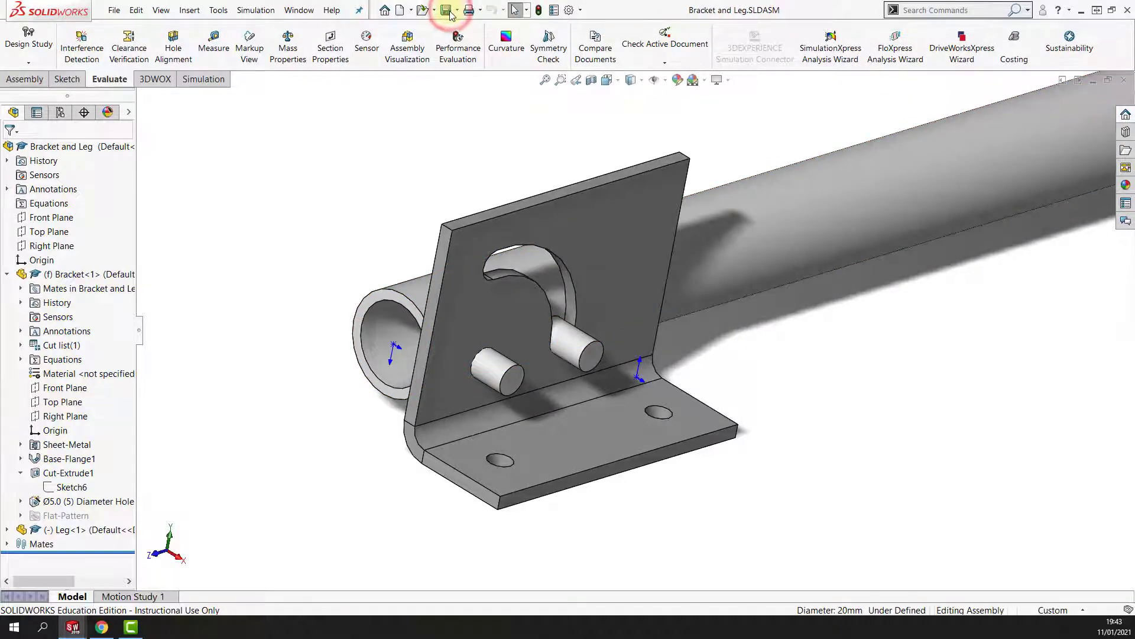
pyautogui.click(290, 10)
pyautogui.click(332, 176)
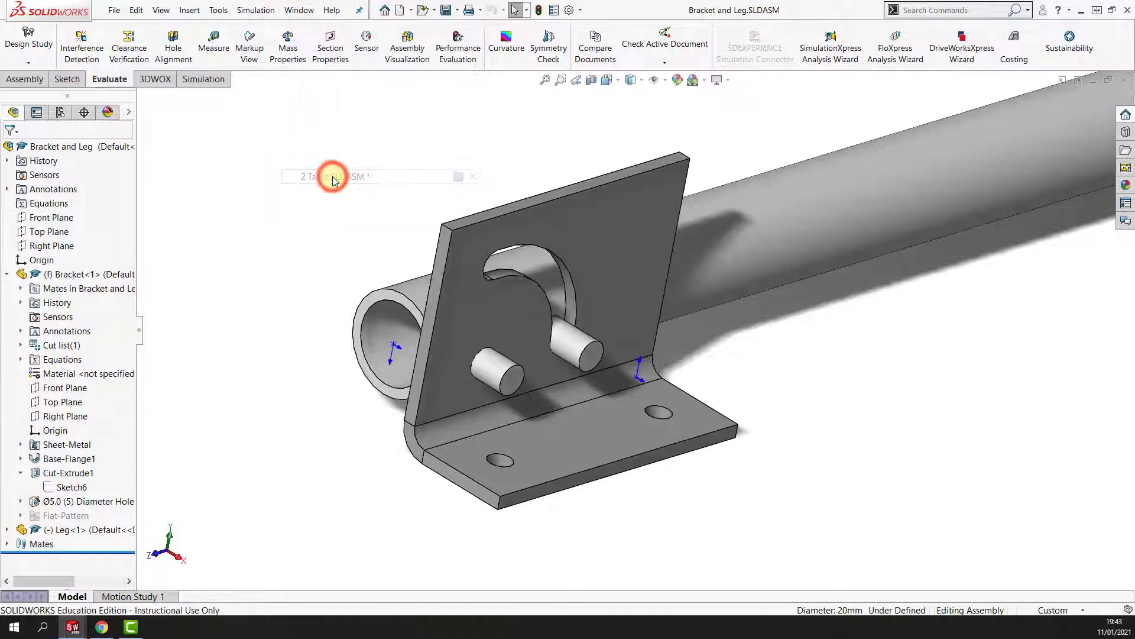
pyautogui.click(112, 85)
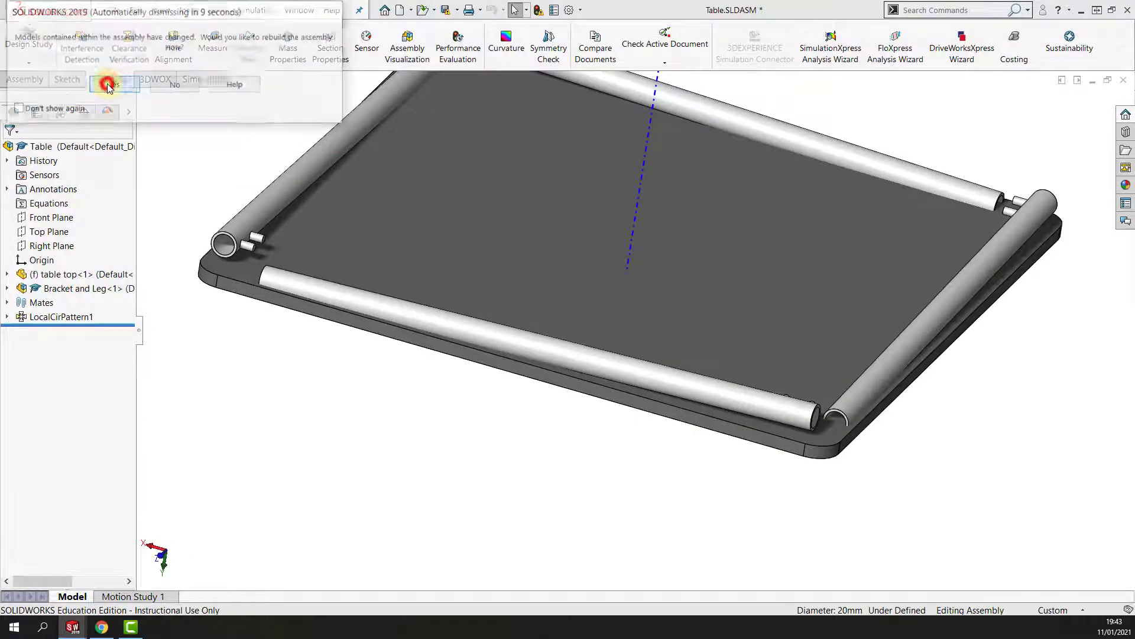
# Examine the clearance between the folded legs and the table top, and restore the isometric view
pyautogui.moveTo(283, 305)
pyautogui.mouseDown(button='middle')
pyautogui.moveTo(331, 266)
pyautogui.moveTo(278, 286)
pyautogui.mouseUp(button='middle')
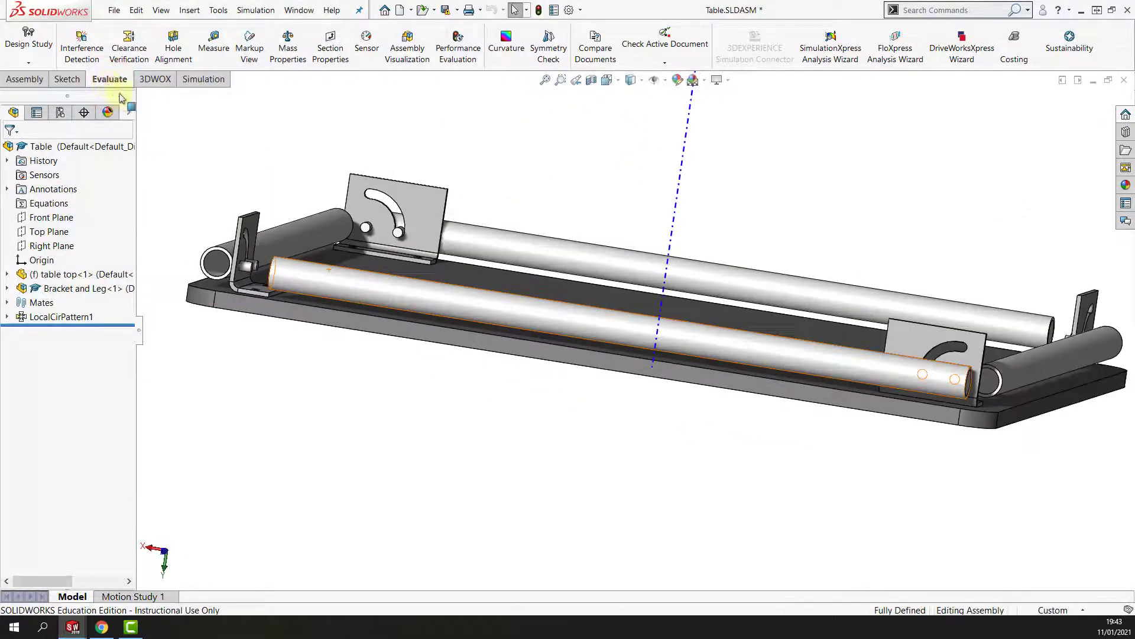
pyautogui.scroll(-4, 278, 286)
pyautogui.moveTo(447, 352)
pyautogui.mouseDown(button='middle')
pyautogui.moveTo(462, 344)
pyautogui.moveTo(445, 354)
pyautogui.moveTo(438, 334)
pyautogui.mouseUp(button='middle')
pyautogui.scroll(5, 448, 356)
pyautogui.hotkey('ctrl', '7')
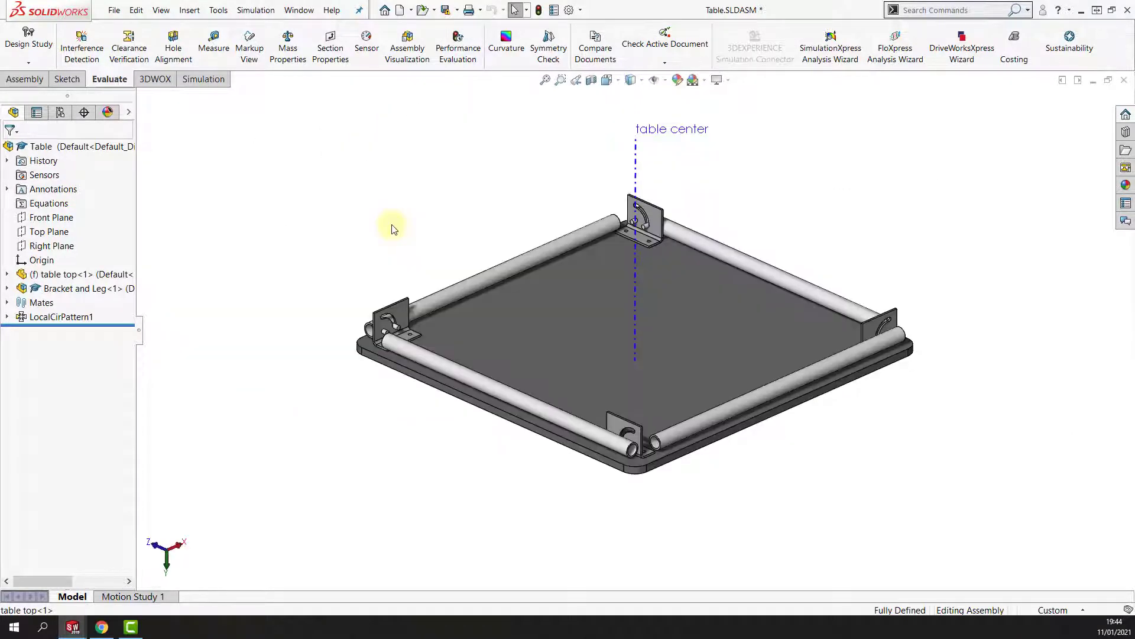